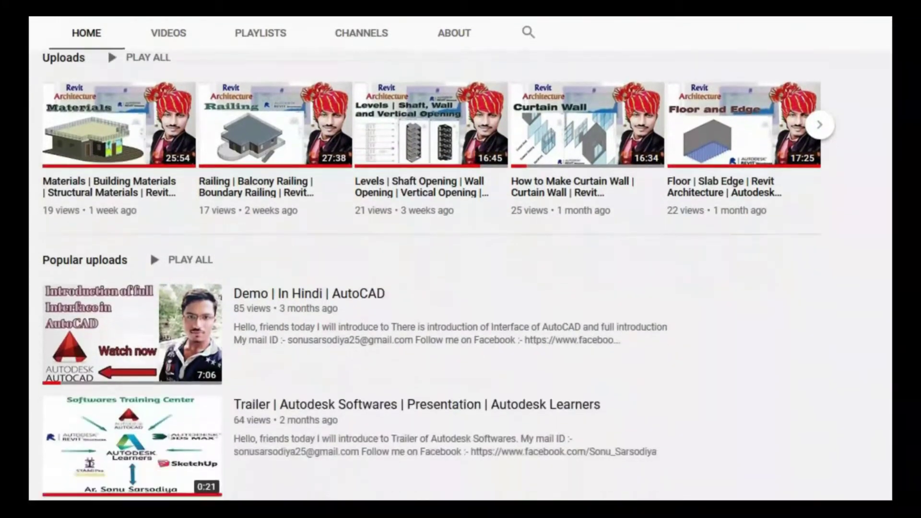
Step: Subscribe to the Autodesk Learners channel and set its notifications to All
scroll(460, 275, down, 3)
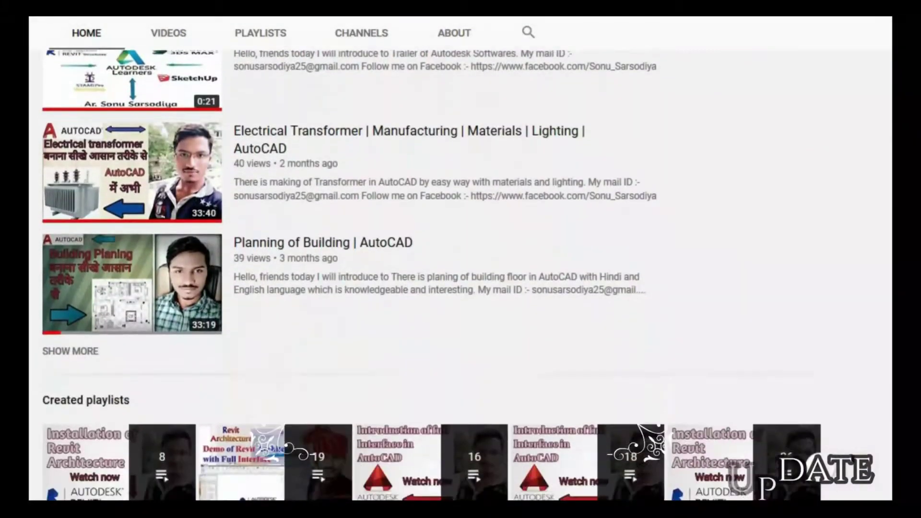
scroll(461, 275, up, 3)
scroll(439, 276, up, 10)
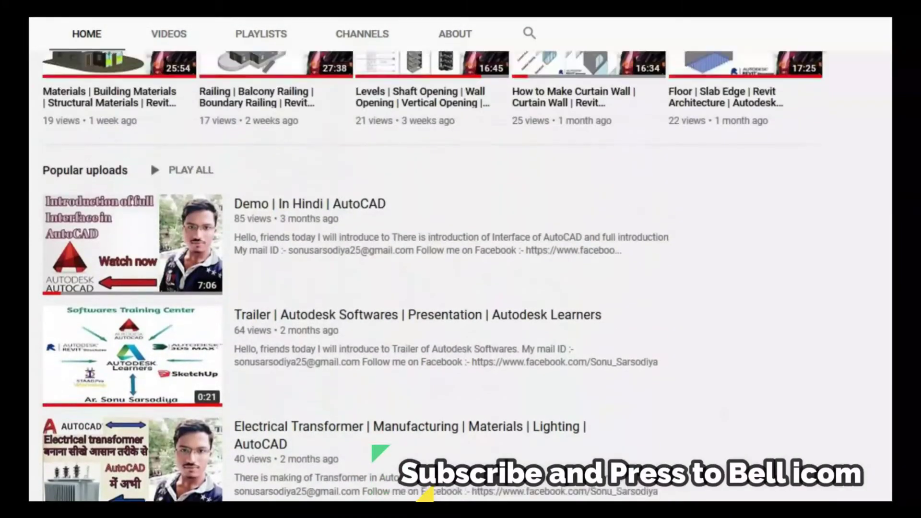
scroll(460, 259, up, 6)
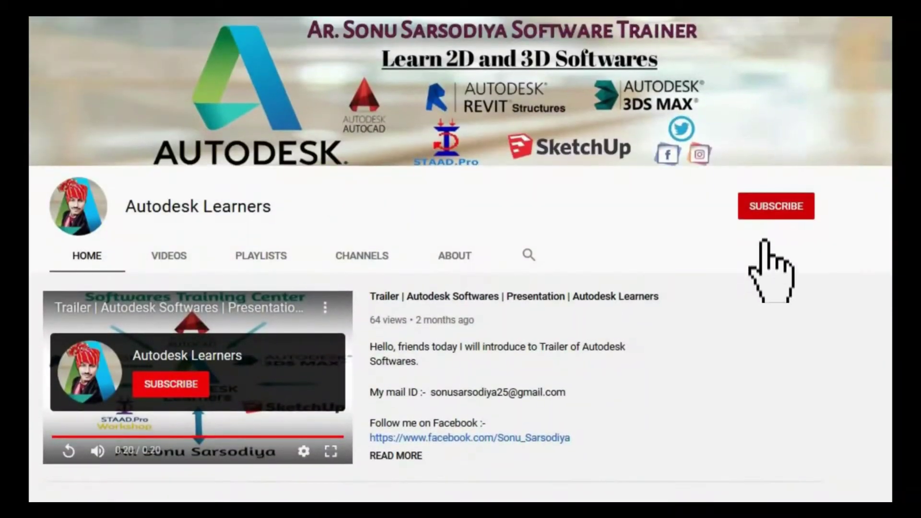
click(765, 211)
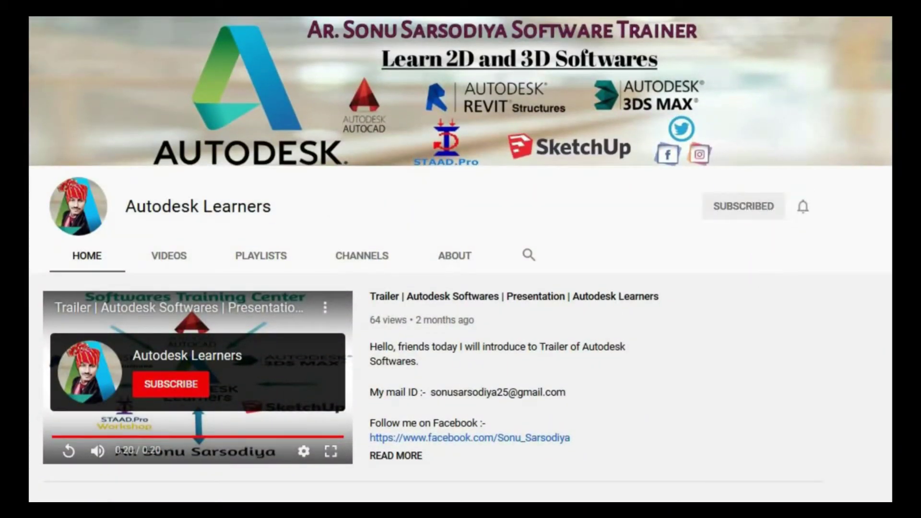
click(803, 206)
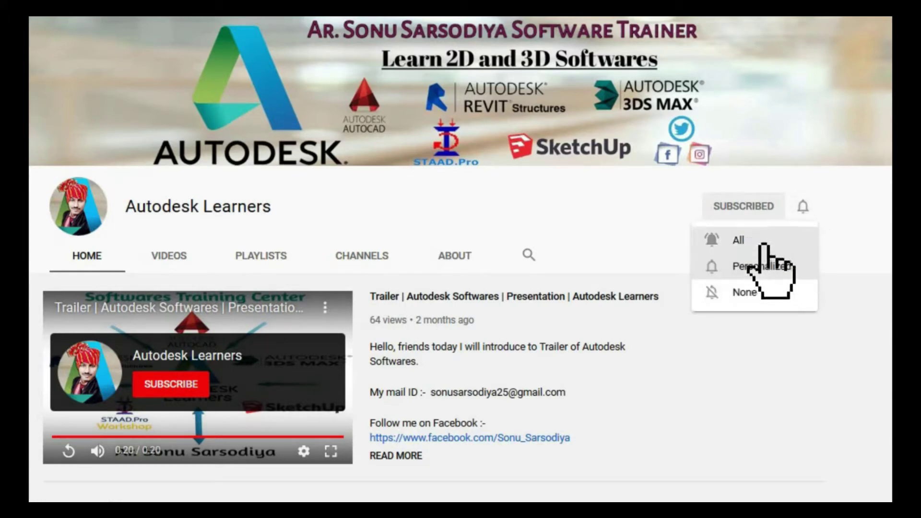
click(760, 242)
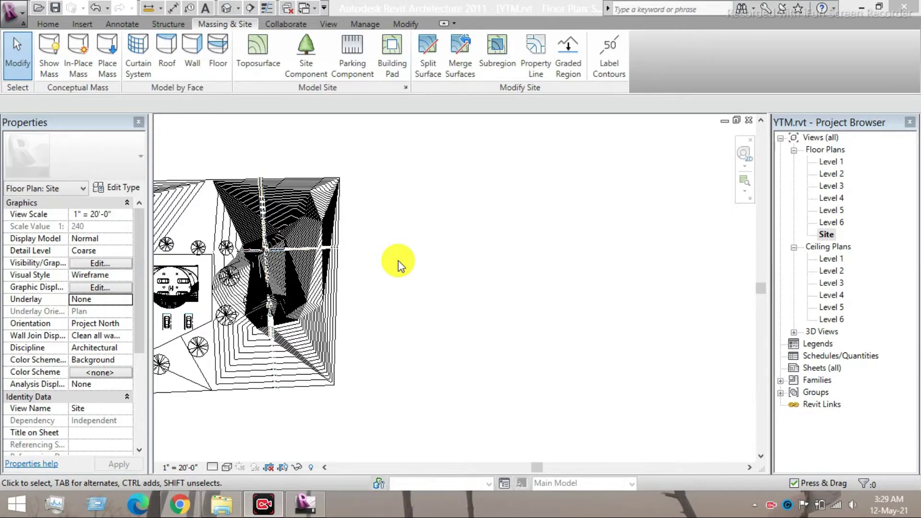
Step: Import the image LabelContourPlotwithRotatedTextInsertedinContourLinesExample_01.png and place it in the empty area beside the existing topography in the Site plan
click(503, 230)
scroll(479, 232, down, 3)
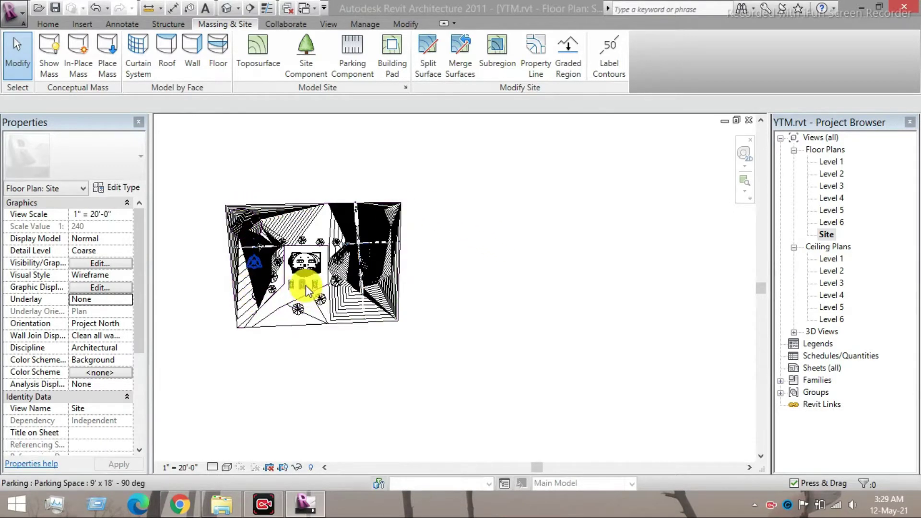
scroll(306, 285, up, 5)
scroll(244, 224, down, 5)
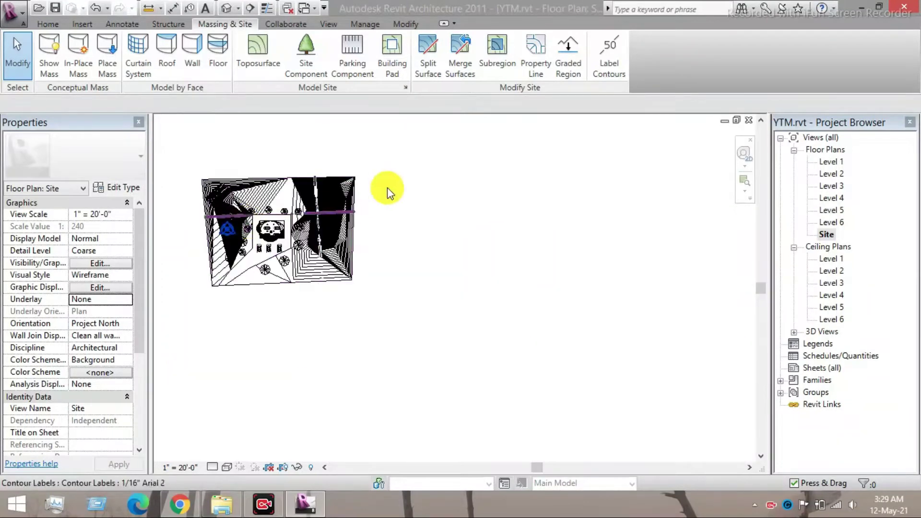
scroll(438, 181, up, 2)
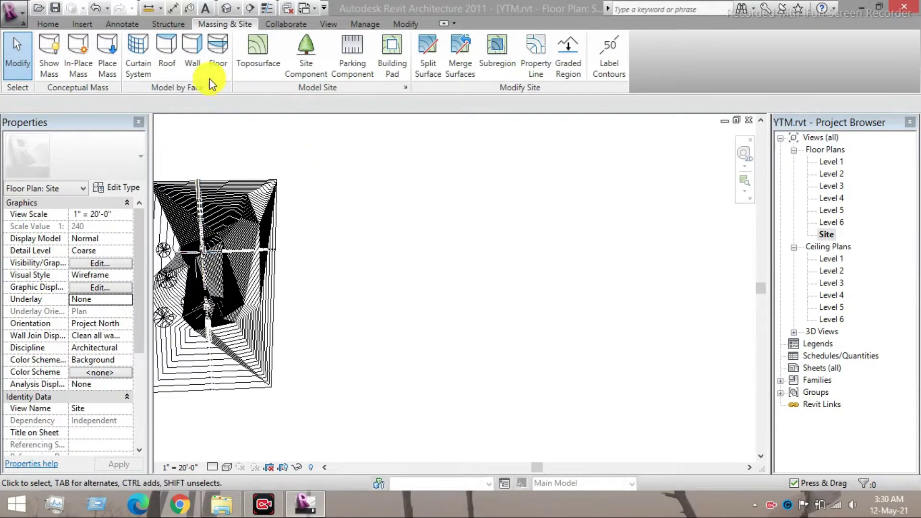
click(91, 26)
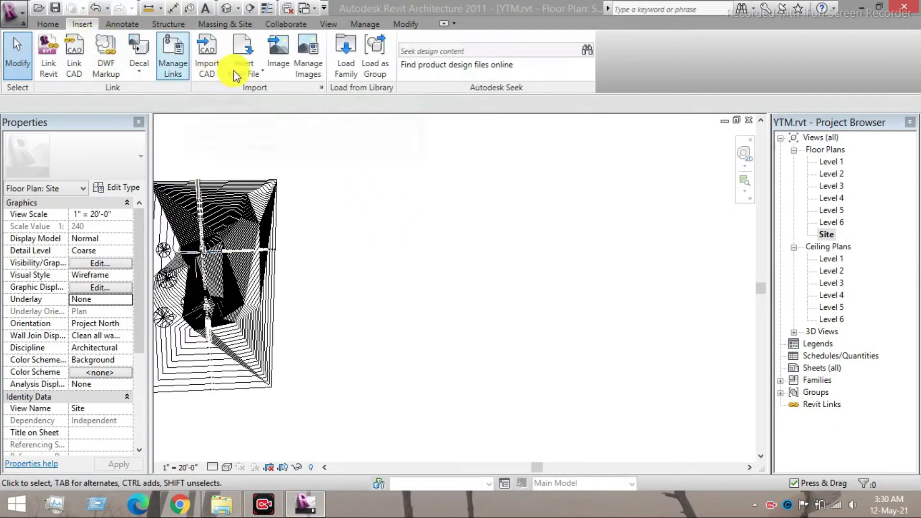
click(278, 50)
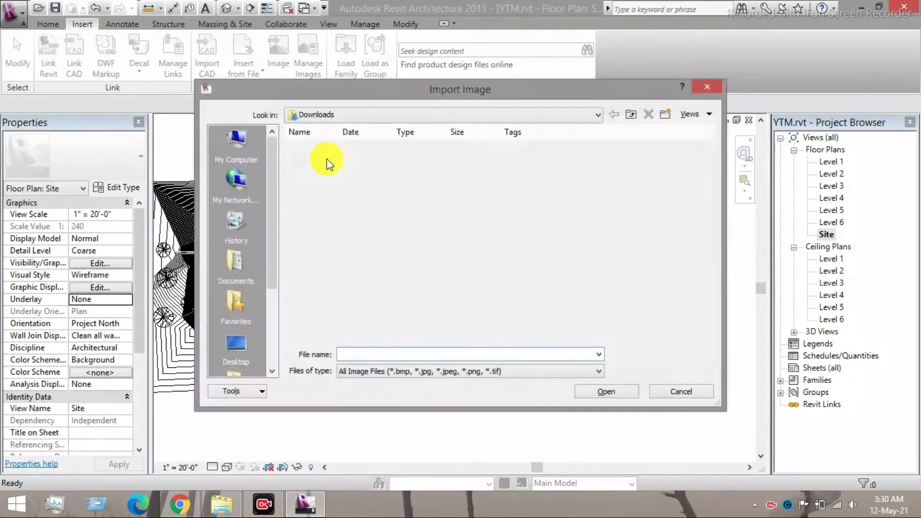
click(548, 174)
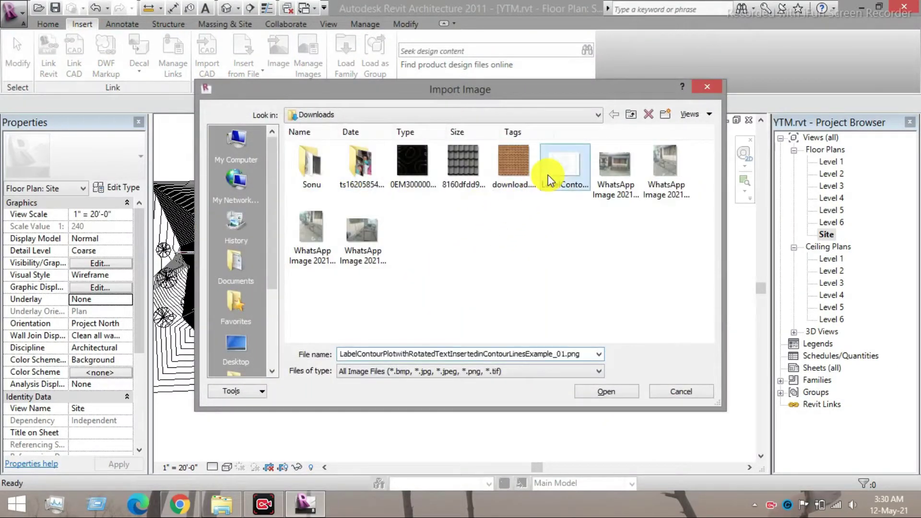
click(607, 391)
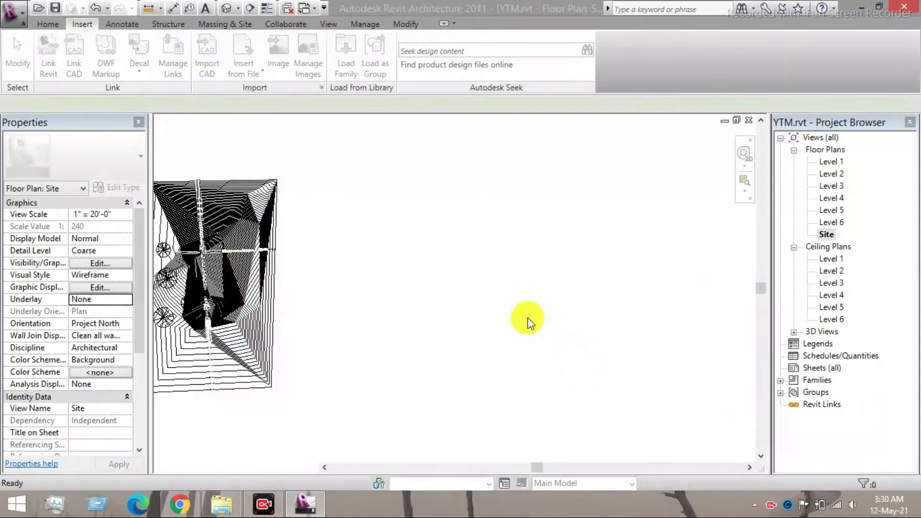
click(425, 278)
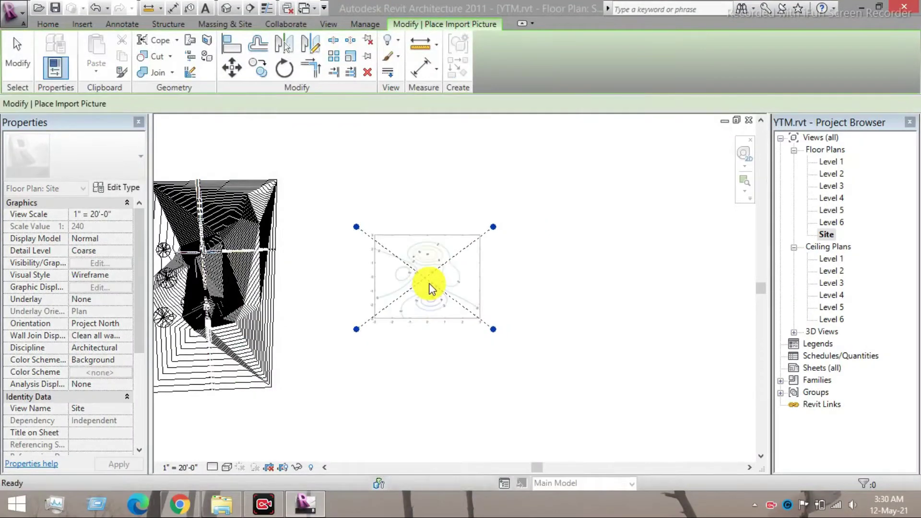
Step: Enlarge the placed contour image, unlock its proportions and stretch it to about 316' wide by 219' high
drag(493, 329, 561, 380)
drag(356, 226, 288, 185)
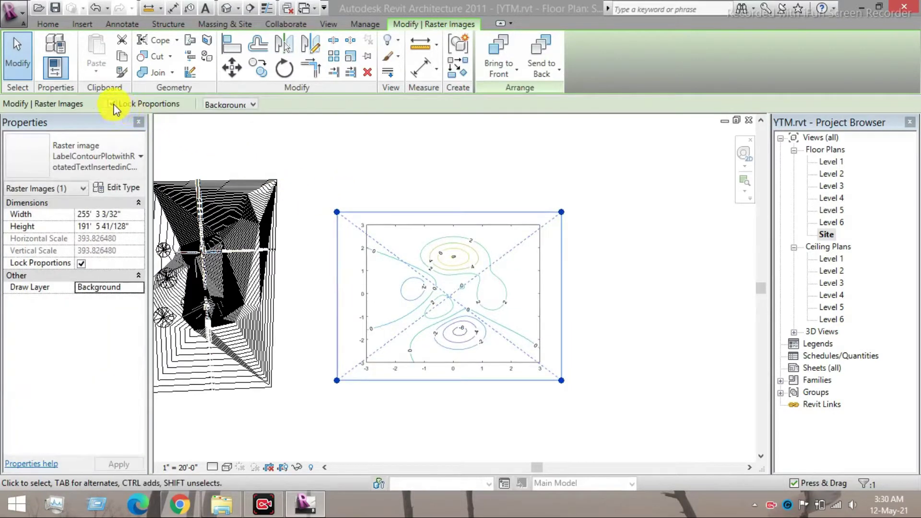
drag(557, 213, 614, 187)
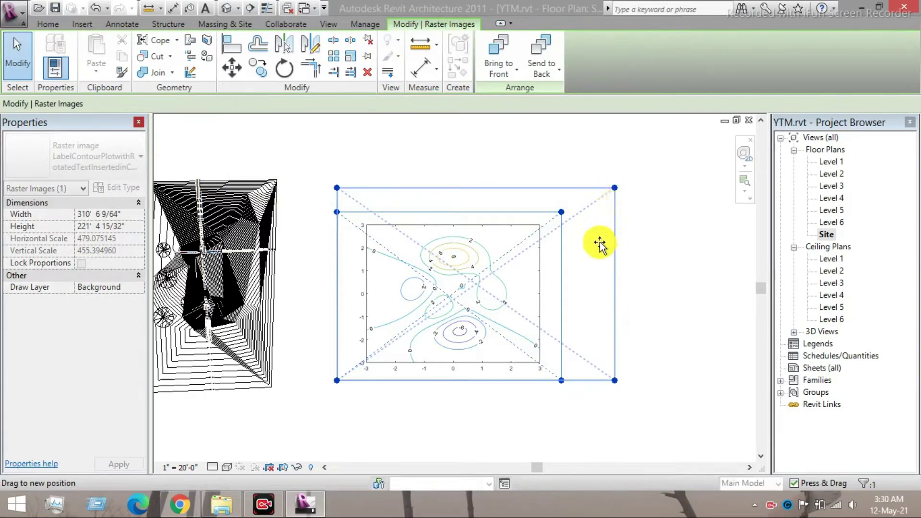
Step: Examine the contour lines and their elevation labels on the imported contour image
scroll(542, 334, up, 2)
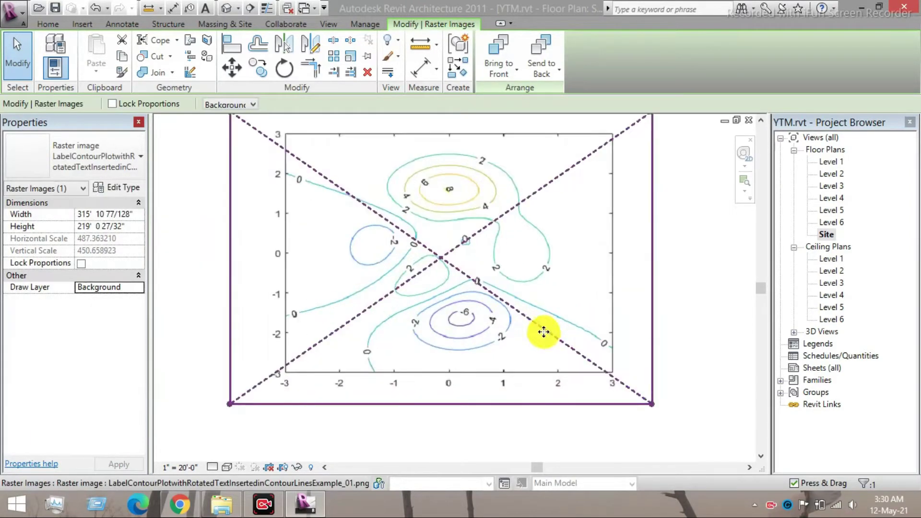
middle_drag(531, 286, 534, 310)
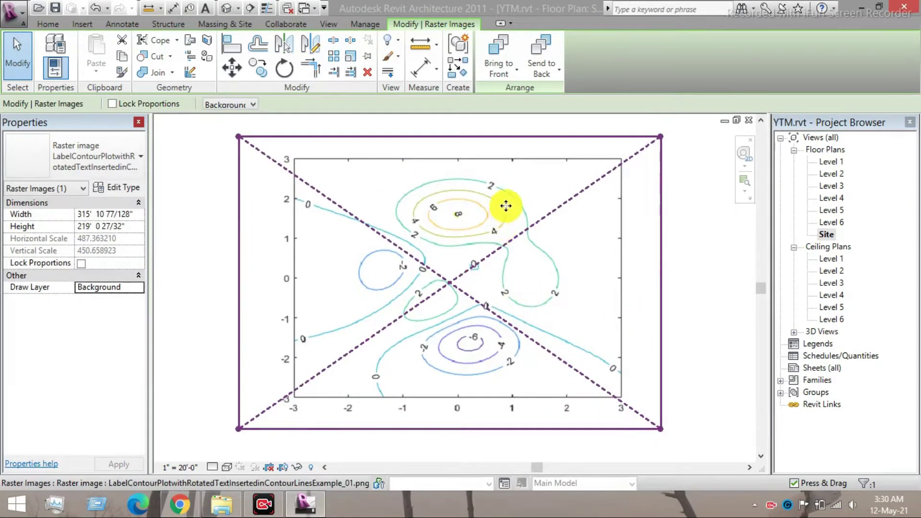
scroll(504, 208, up, 2)
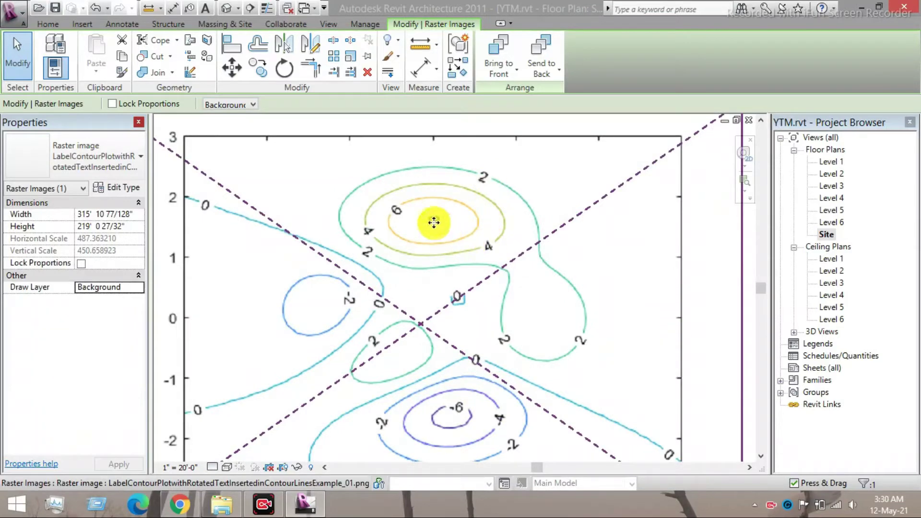
middle_drag(388, 252, 389, 246)
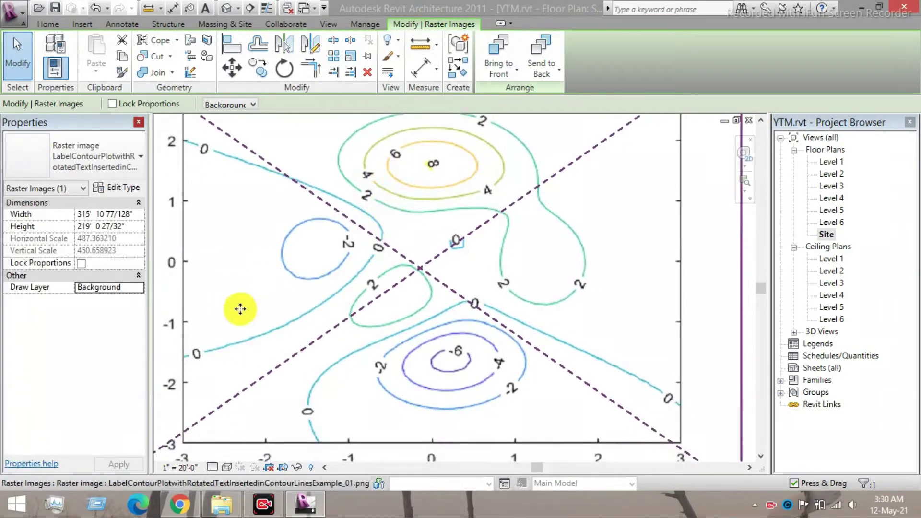
scroll(304, 321, down, 1)
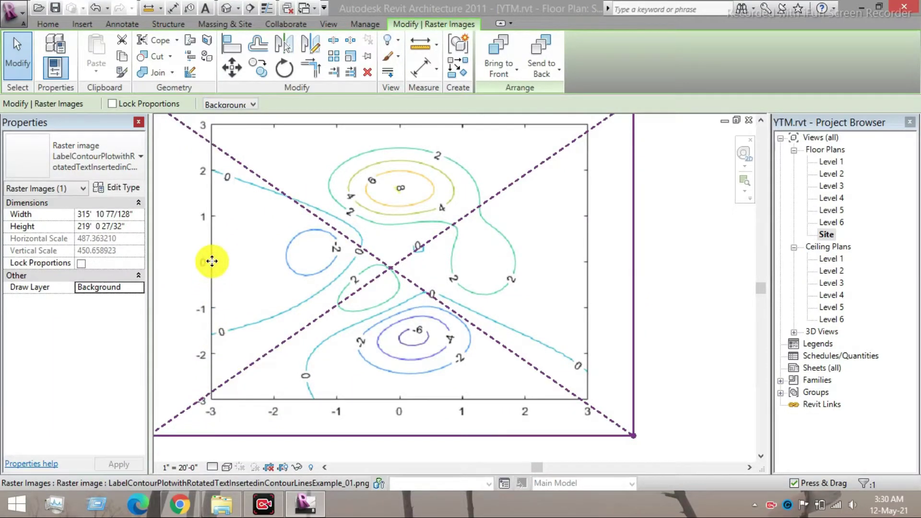
scroll(431, 340, up, 1)
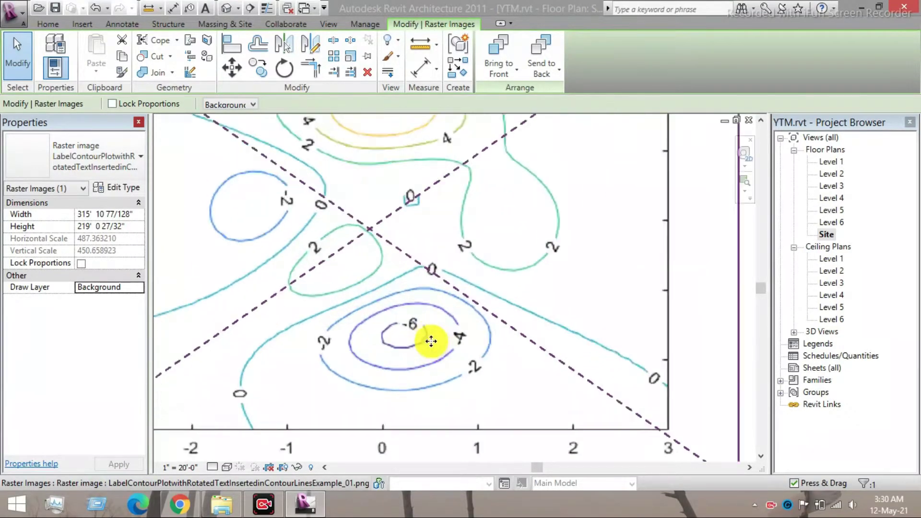
scroll(431, 341, up, 1)
scroll(431, 340, down, 2)
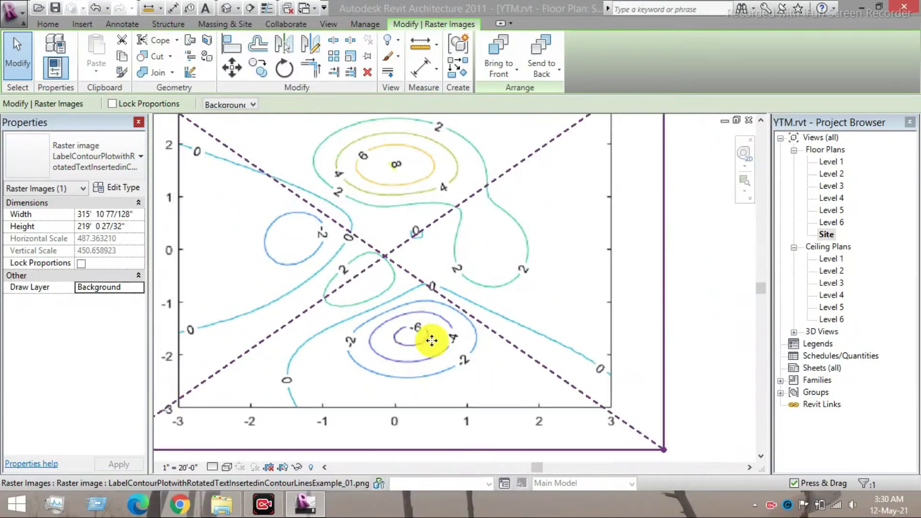
scroll(432, 340, down, 3)
scroll(429, 239, up, 4)
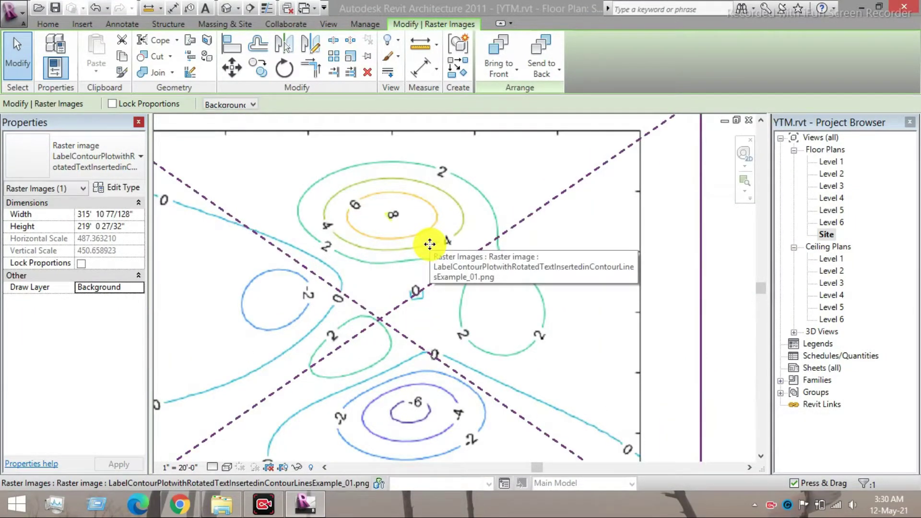
scroll(429, 244, down, 2)
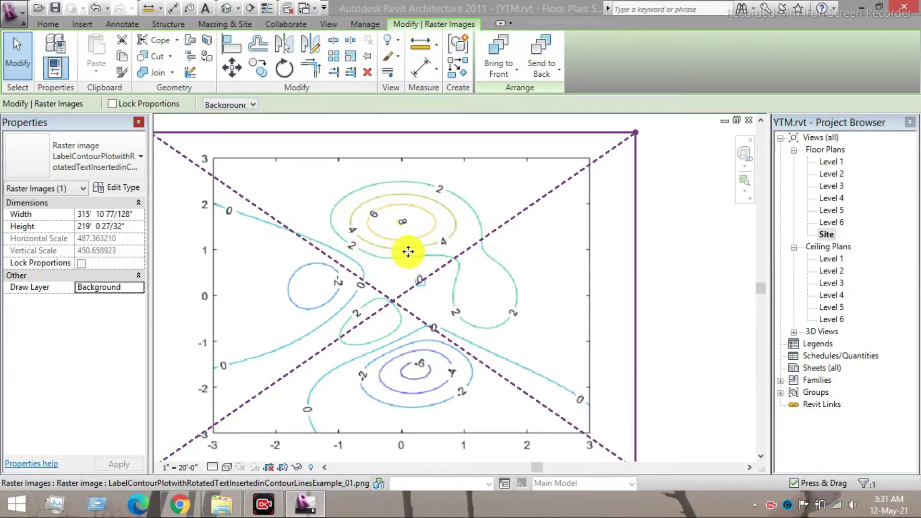
middle_drag(430, 259, 464, 246)
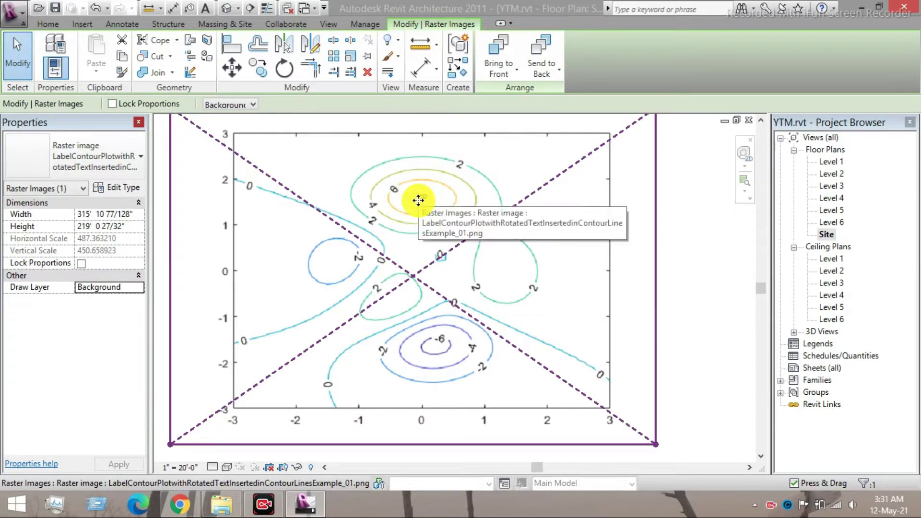
scroll(417, 199, up, 2)
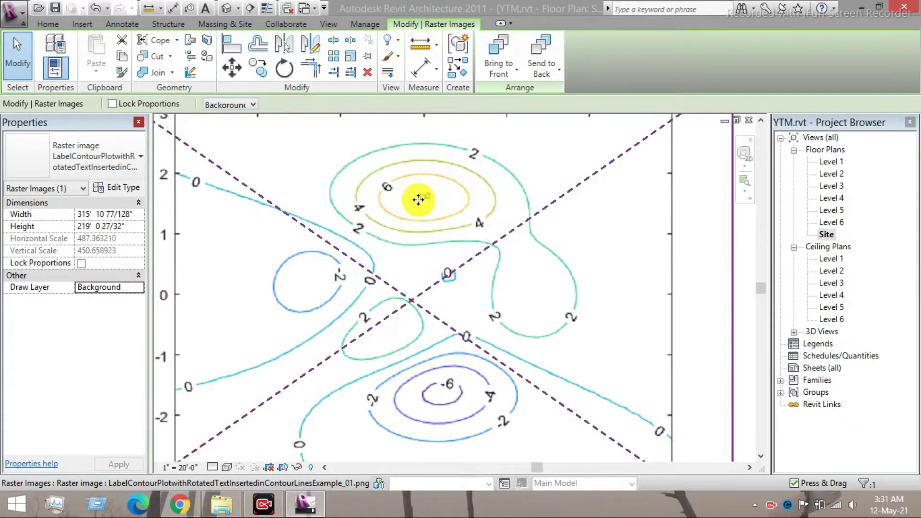
scroll(418, 199, down, 1)
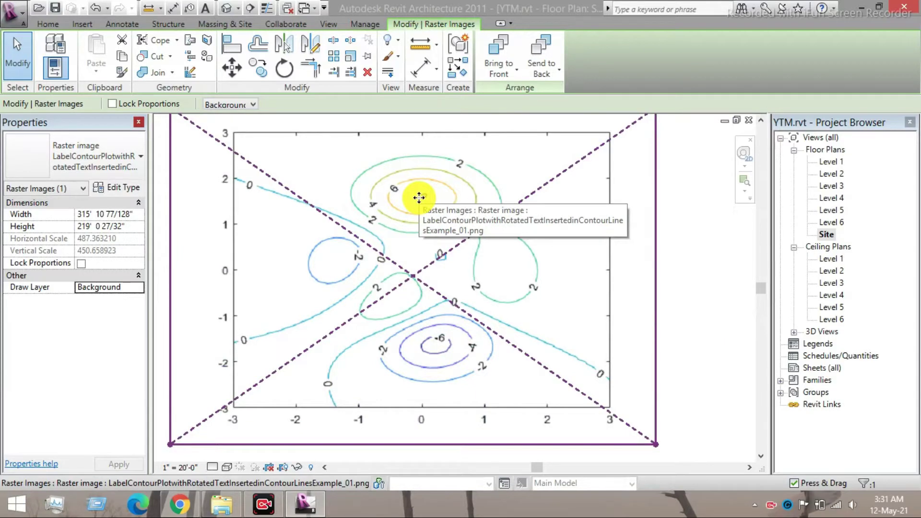
Step: Start a toposurface and place points at absolute elevation 0' 0" on the four corners of the contour plot's frame
click(212, 23)
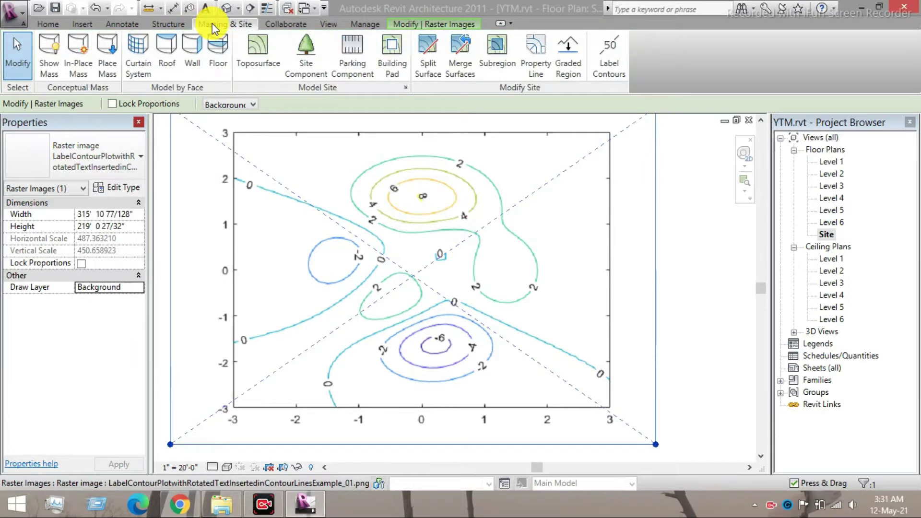
click(255, 48)
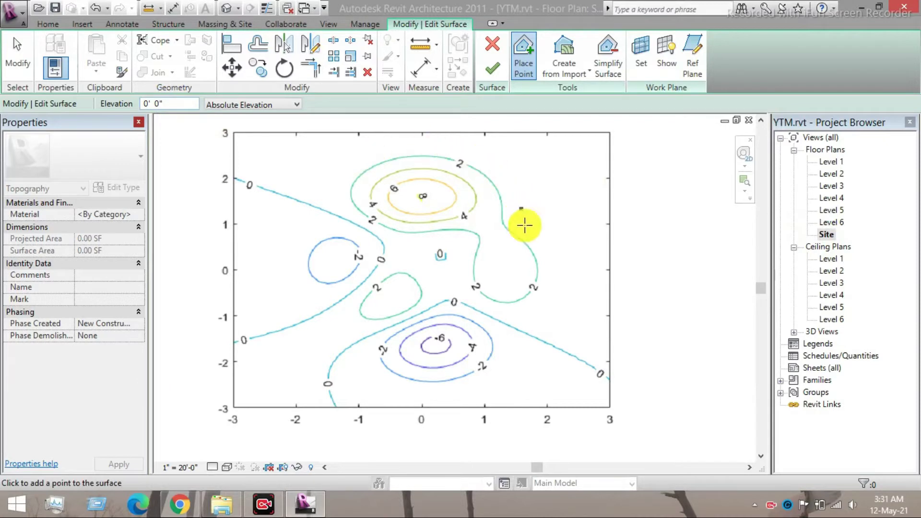
click(179, 104)
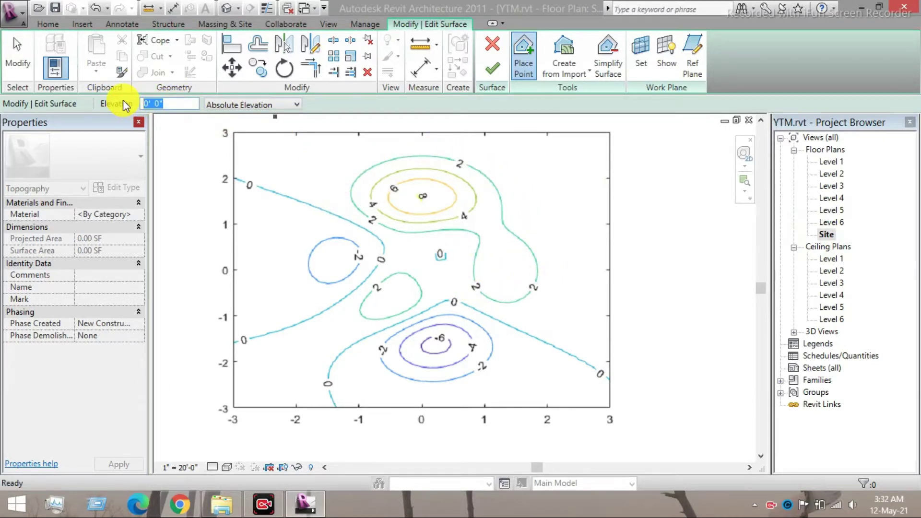
text(20)
click(233, 133)
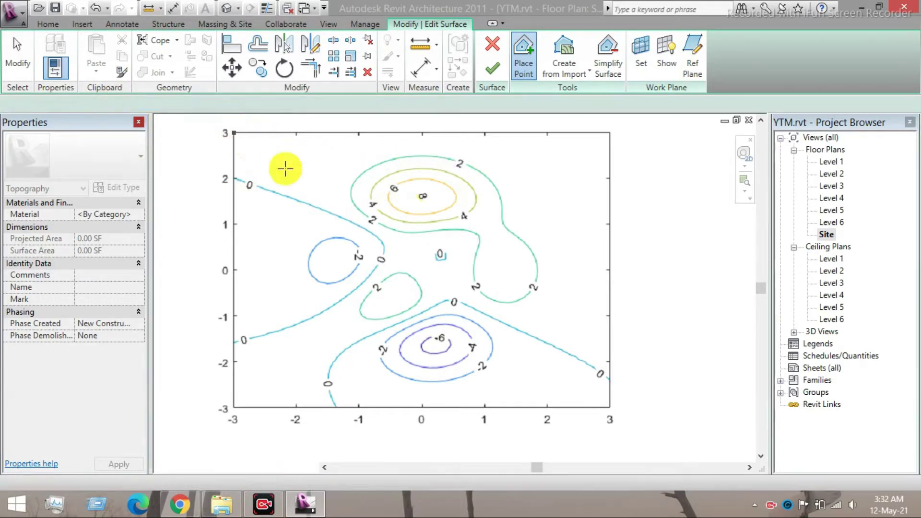
click(609, 131)
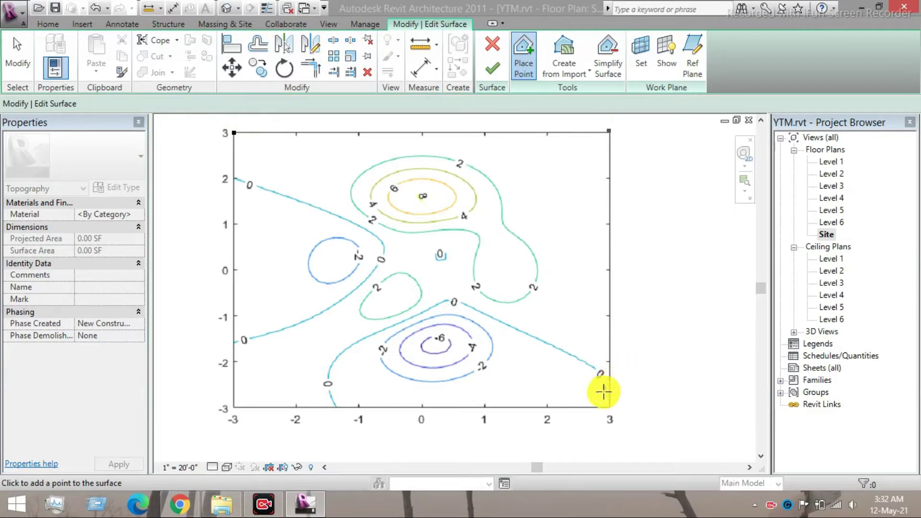
click(609, 405)
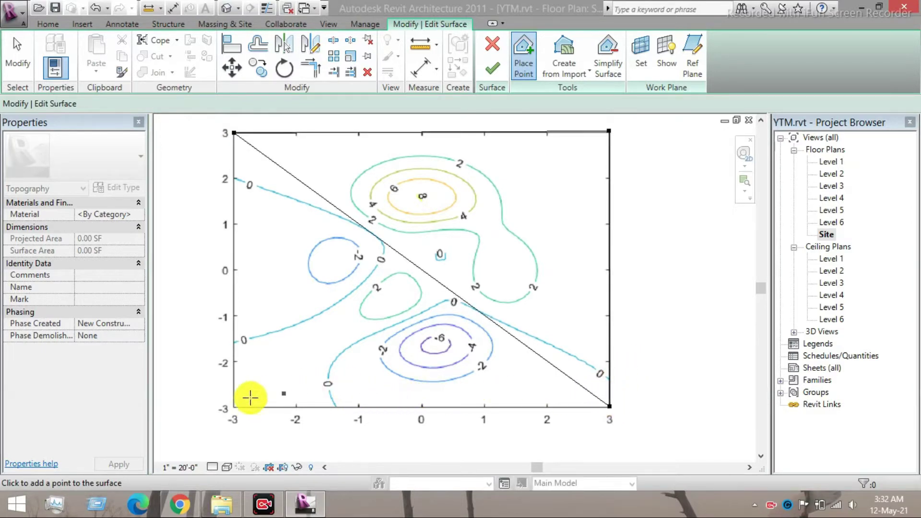
click(233, 406)
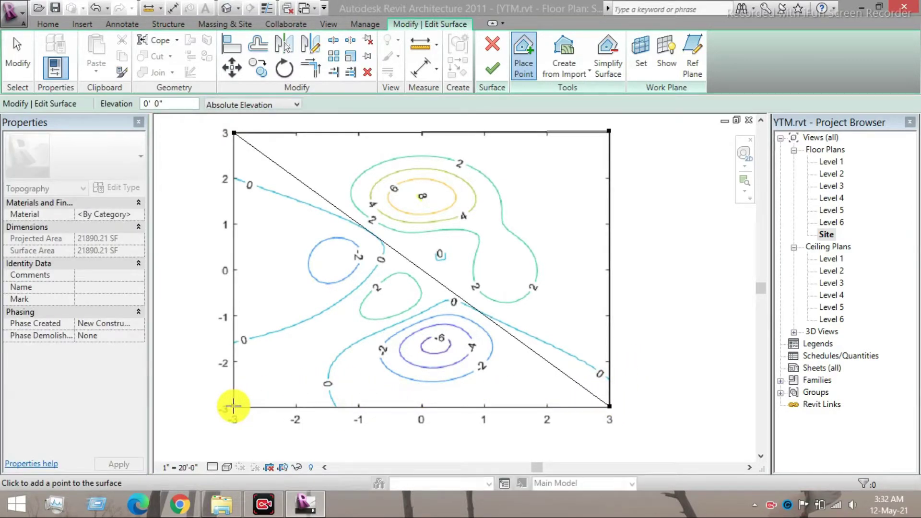
Step: Place the remaining point at the plot frame's lower-left corner, and trace the large upper 2 contour with points at absolute elevation 20' 0"
click(233, 406)
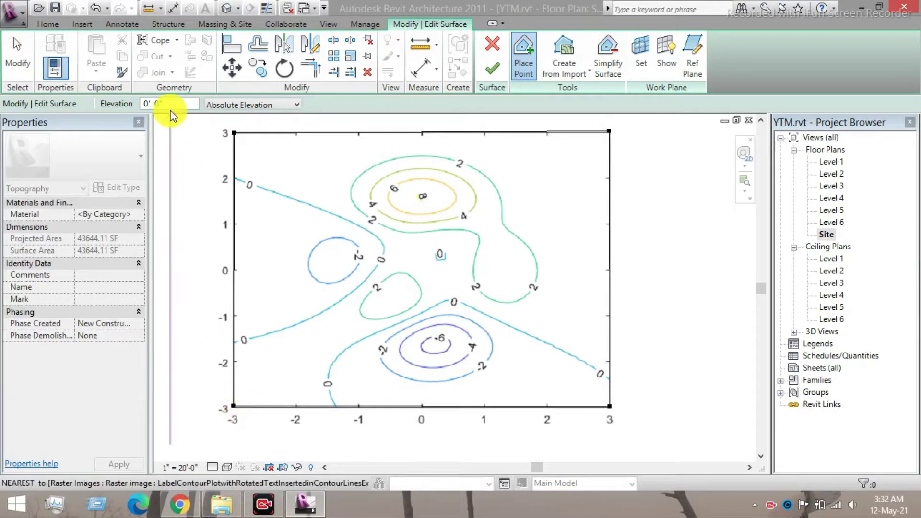
click(158, 102)
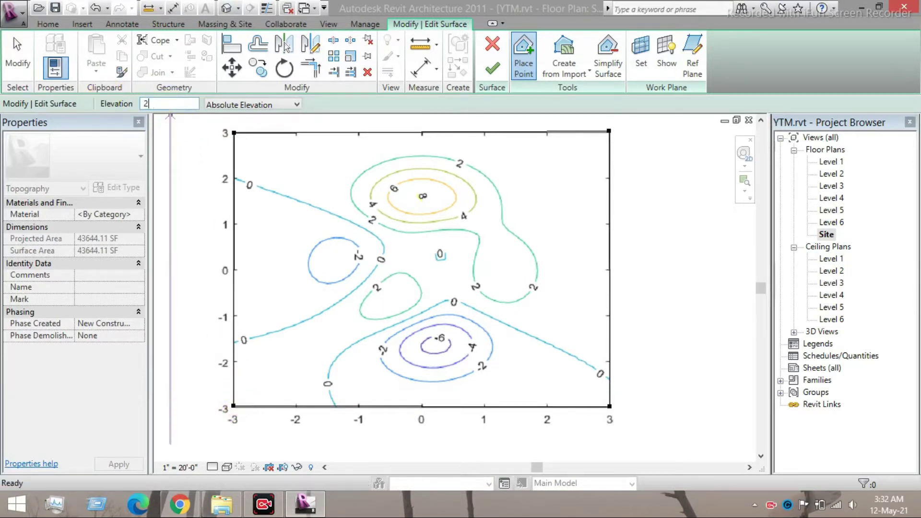
click(401, 158)
click(447, 157)
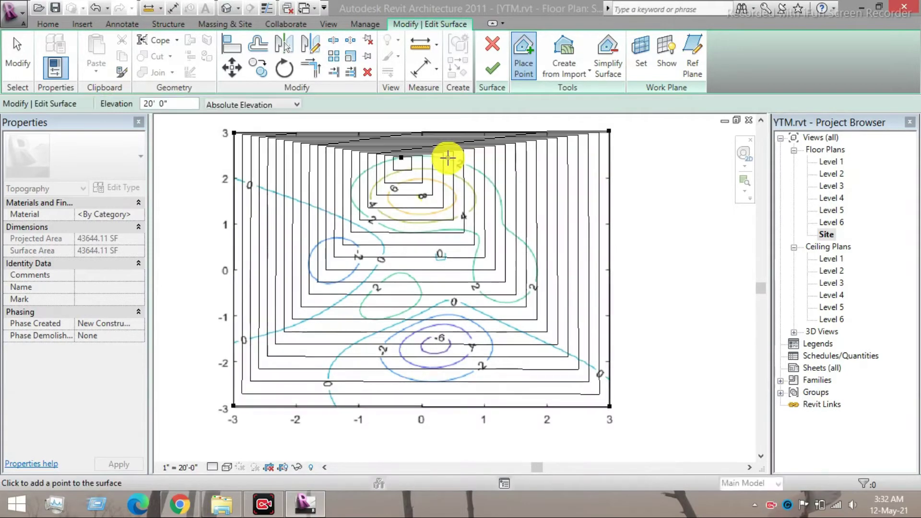
click(475, 171)
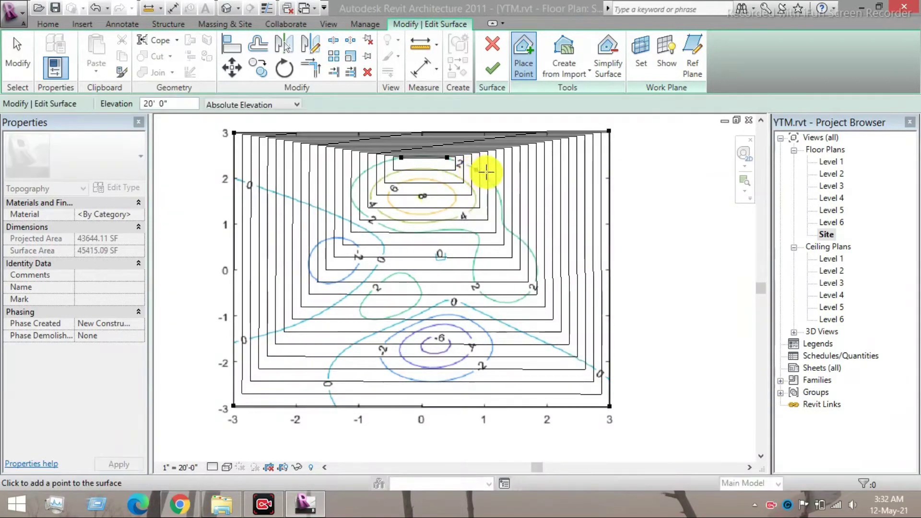
click(497, 190)
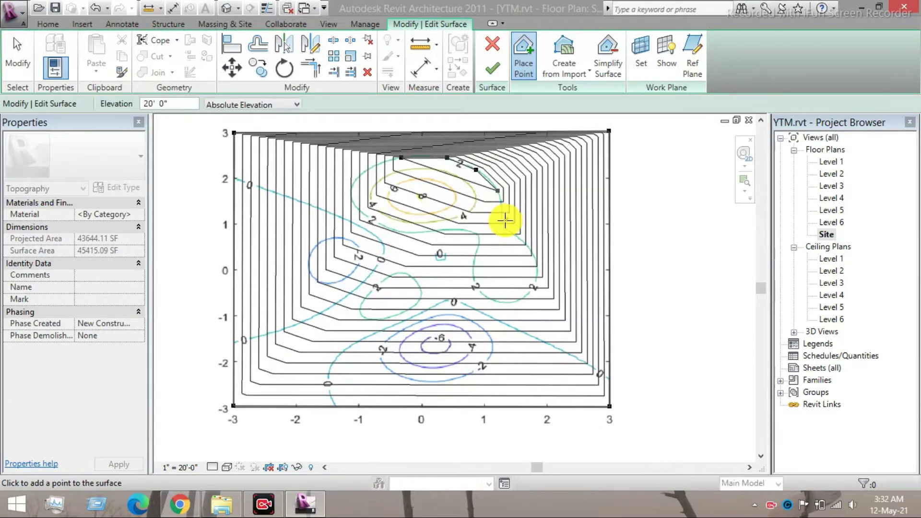
click(505, 224)
click(524, 242)
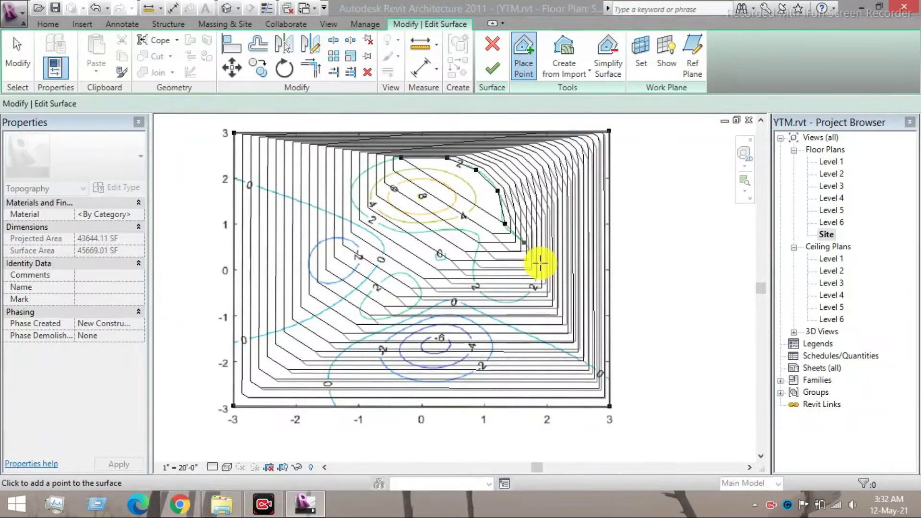
click(537, 263)
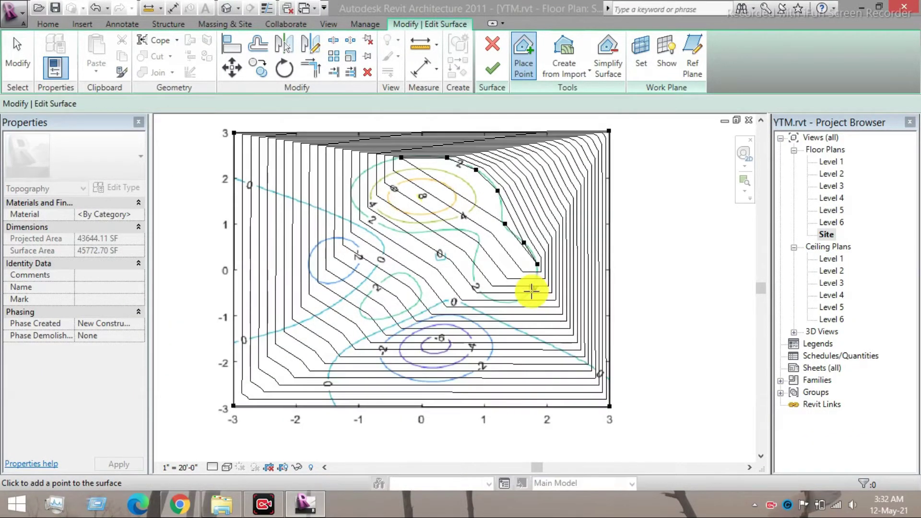
click(531, 288)
click(512, 303)
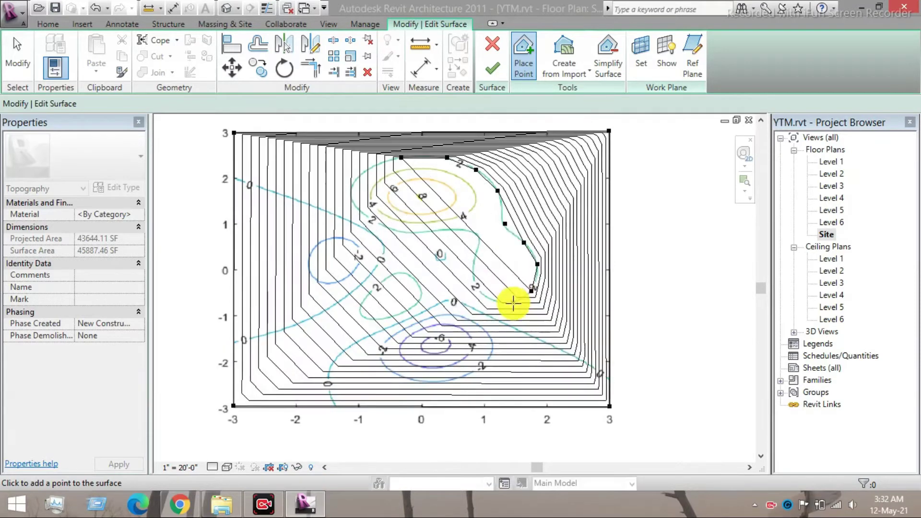
click(488, 298)
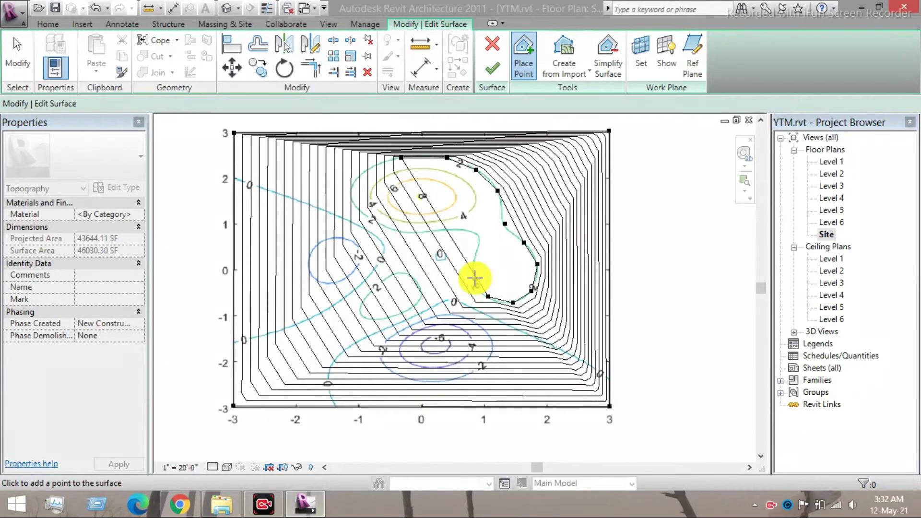
click(475, 255)
click(475, 235)
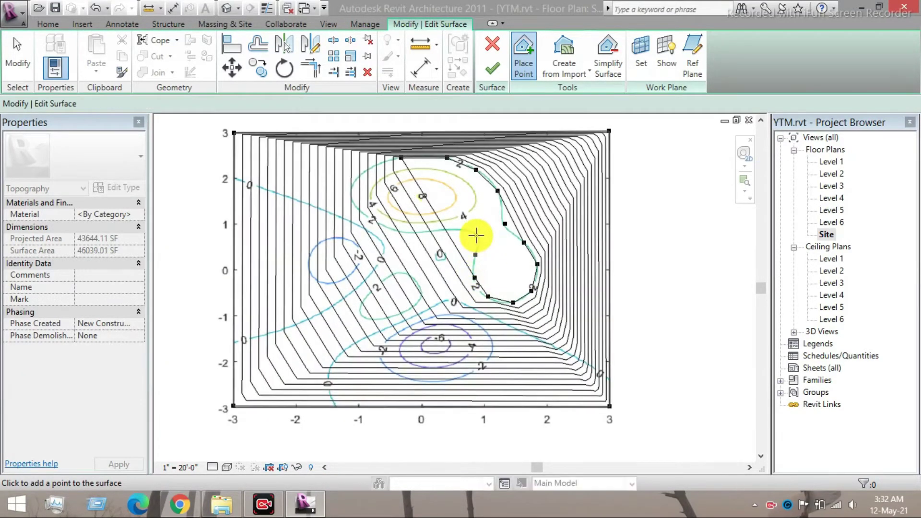
click(448, 229)
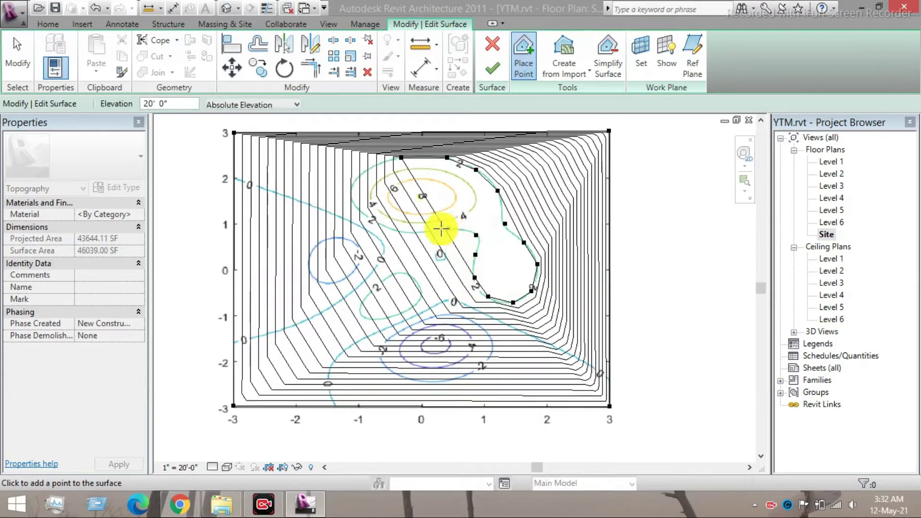
click(408, 231)
click(384, 225)
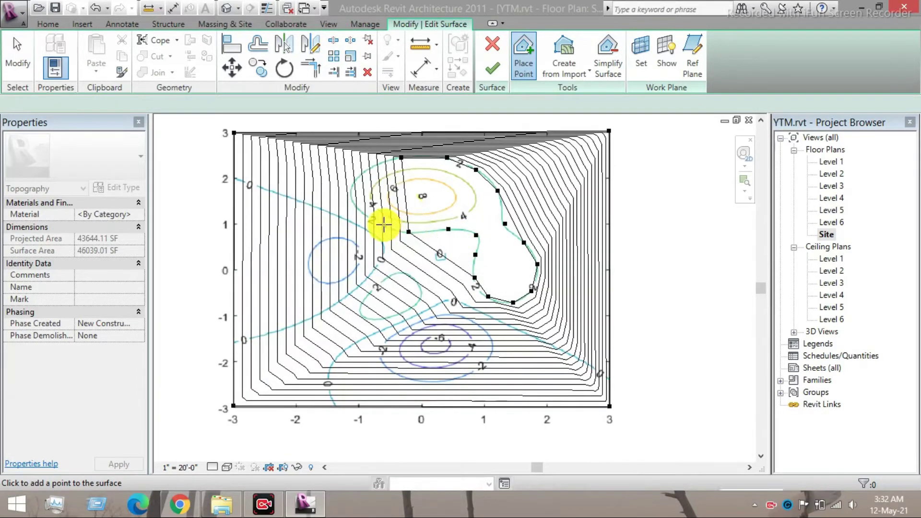
click(361, 212)
click(352, 195)
click(357, 179)
click(376, 165)
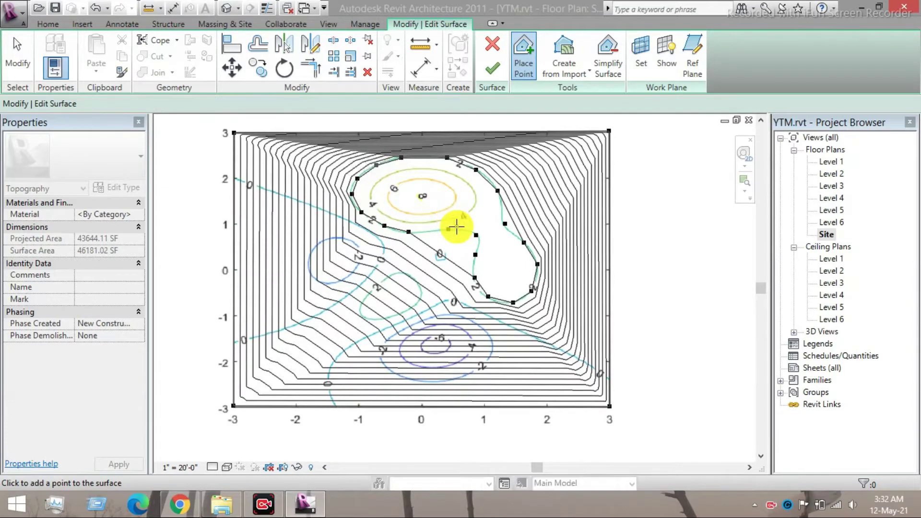
Step: Trace the oval 4 contour inside the large 2 contour with surface points at absolute elevation 40' 0"
scroll(469, 206, up, 3)
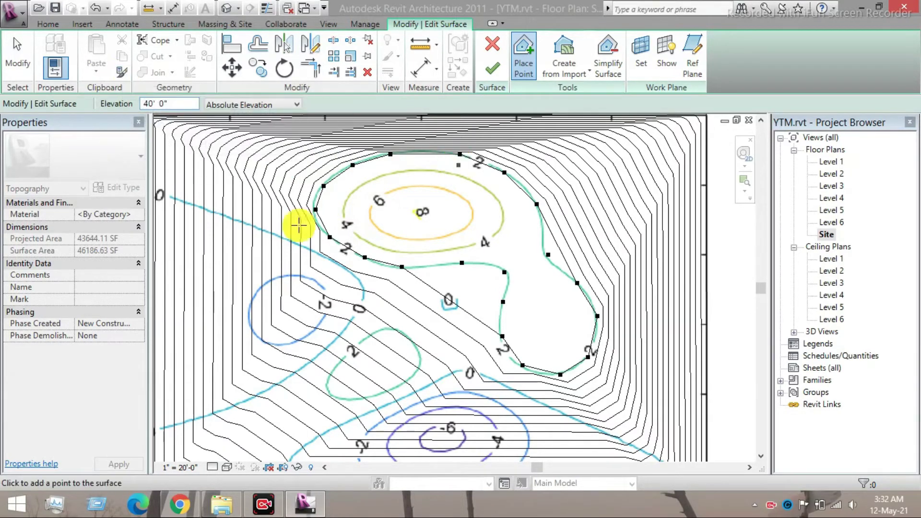
click(345, 213)
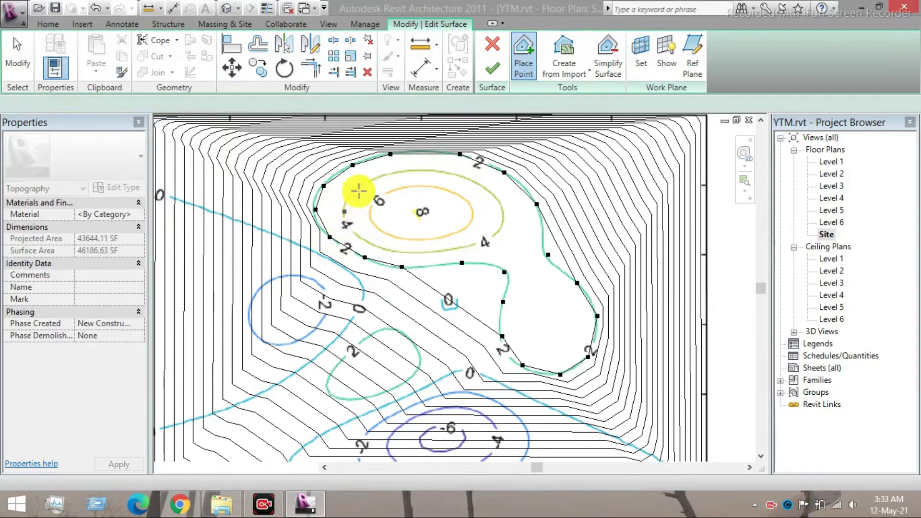
click(361, 188)
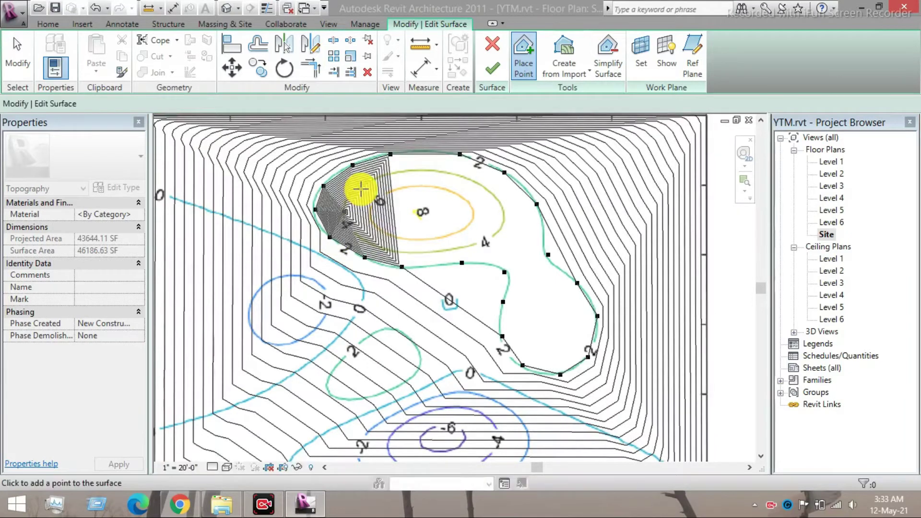
click(396, 171)
click(442, 172)
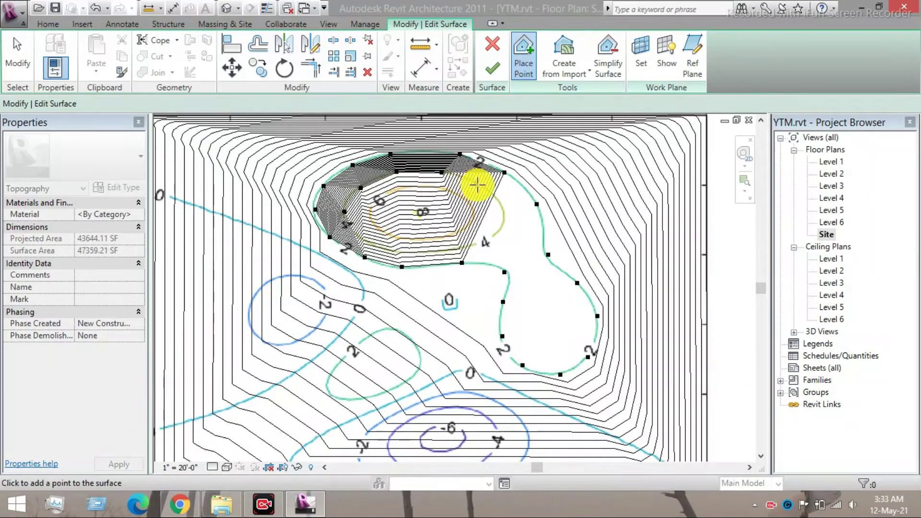
click(477, 185)
click(502, 208)
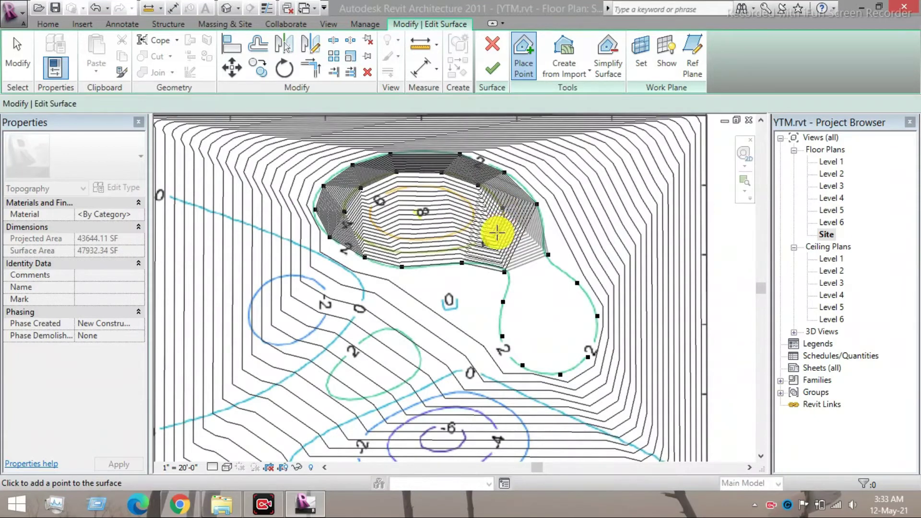
click(496, 232)
click(459, 248)
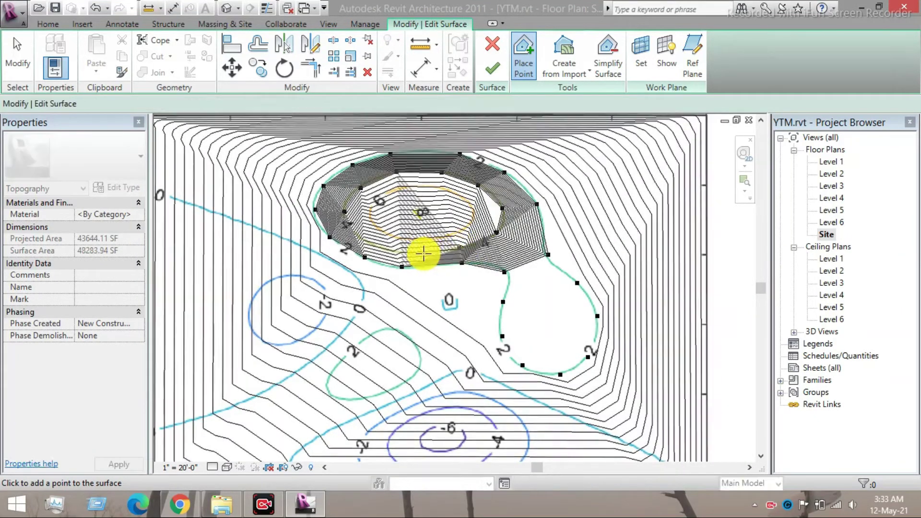
click(423, 253)
click(380, 249)
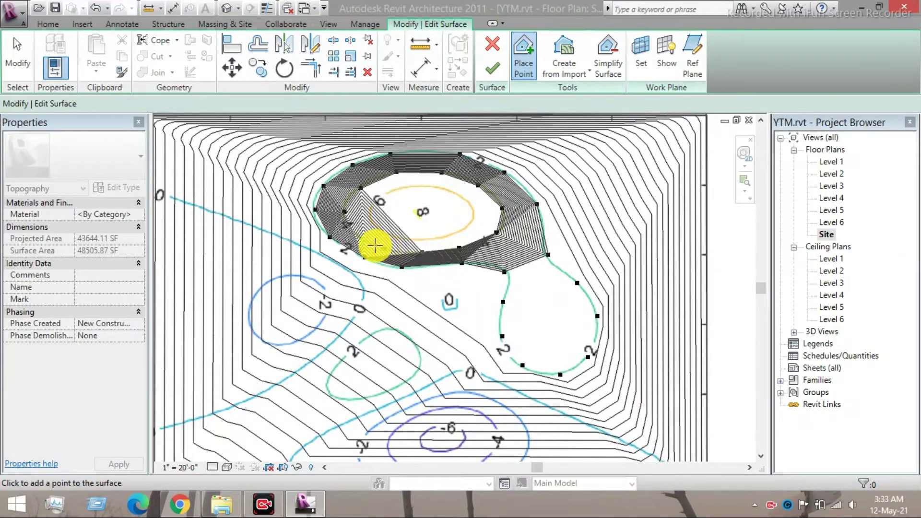
click(360, 236)
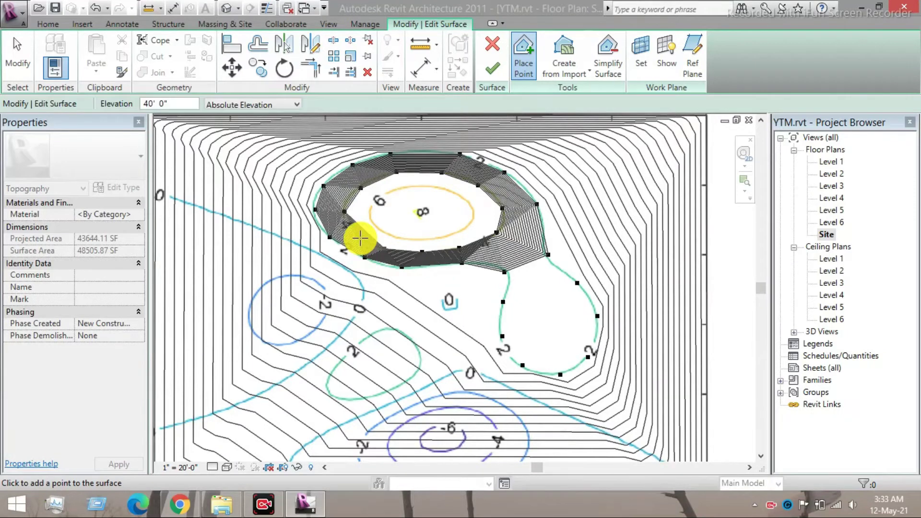
Step: Set the point elevation to 60' 0" and trace the innermost oval 6 contour with surface points
click(328, 208)
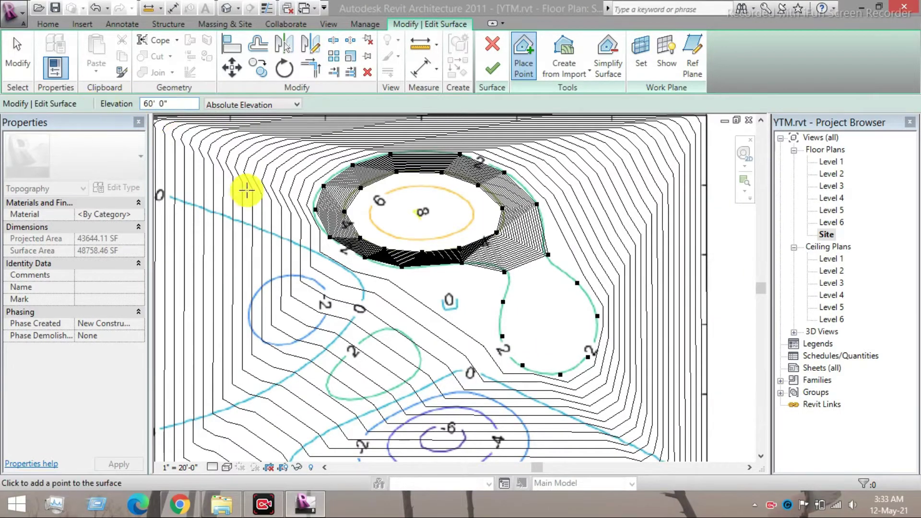
click(381, 199)
click(412, 190)
click(449, 191)
click(472, 210)
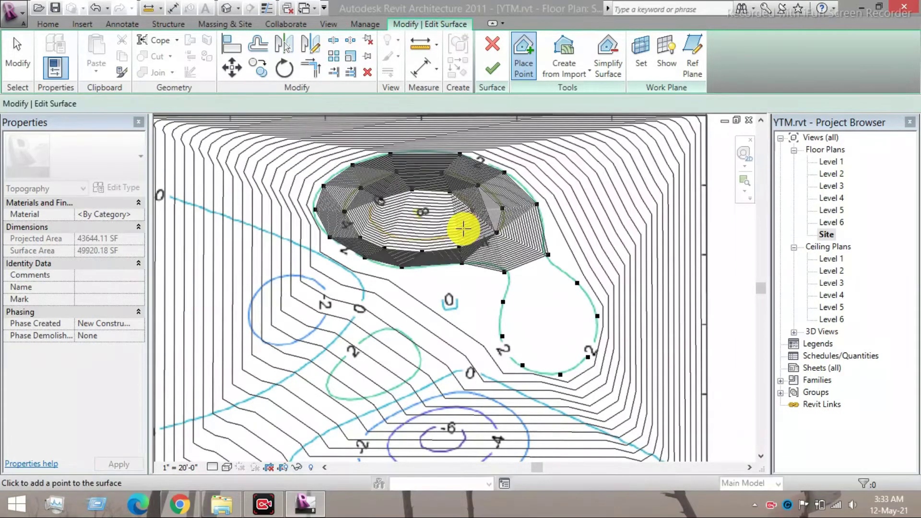
click(435, 238)
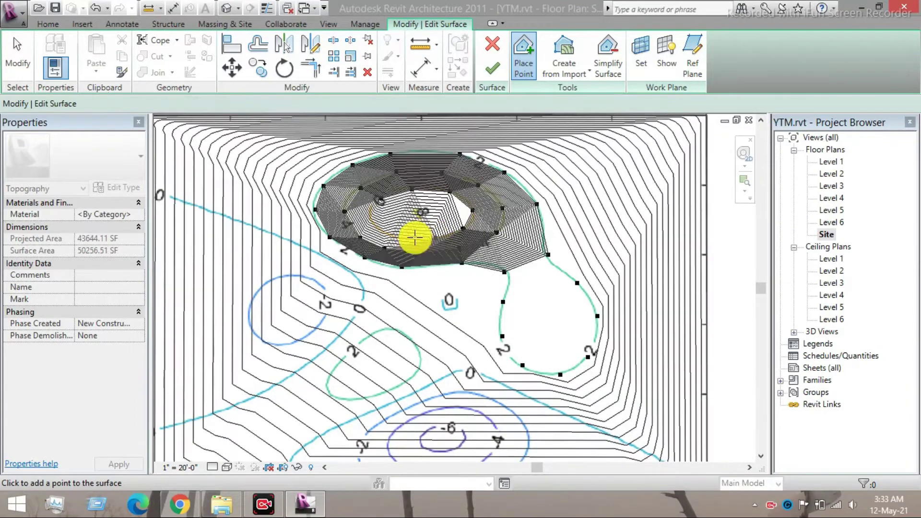
click(405, 236)
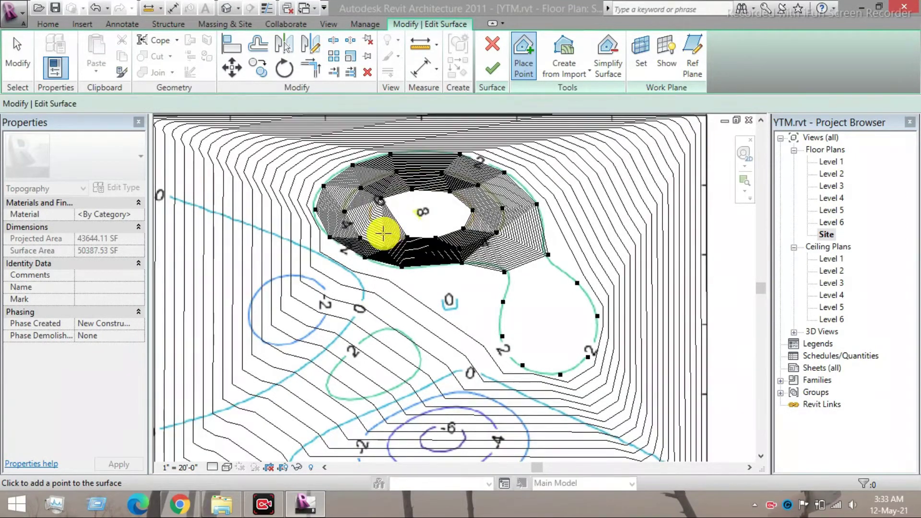
click(377, 228)
click(374, 220)
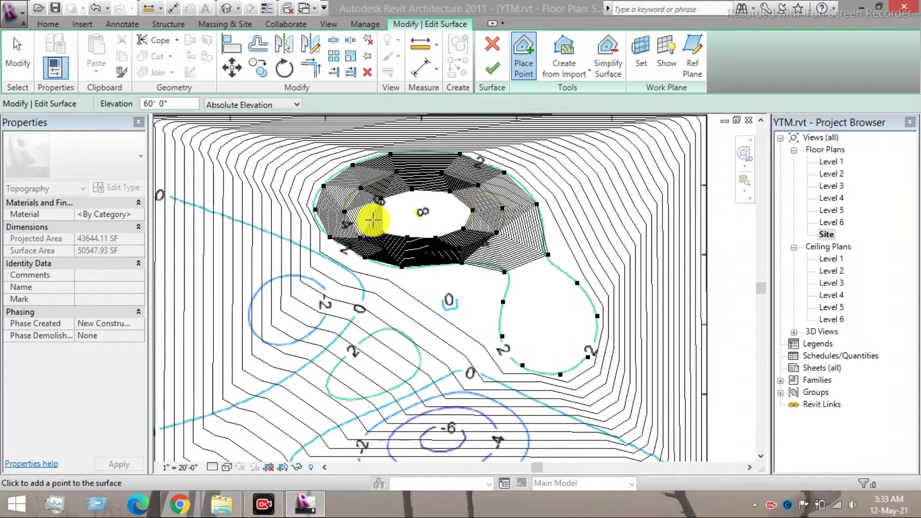
click(372, 219)
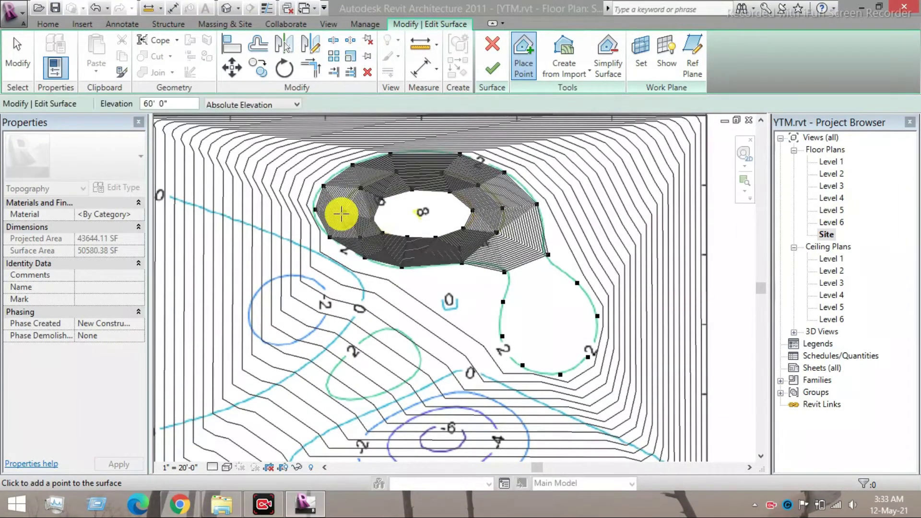
Step: Place a single peak point at absolute elevation 80' 0" on the 8 label in the middle of the 6 contour
click(393, 218)
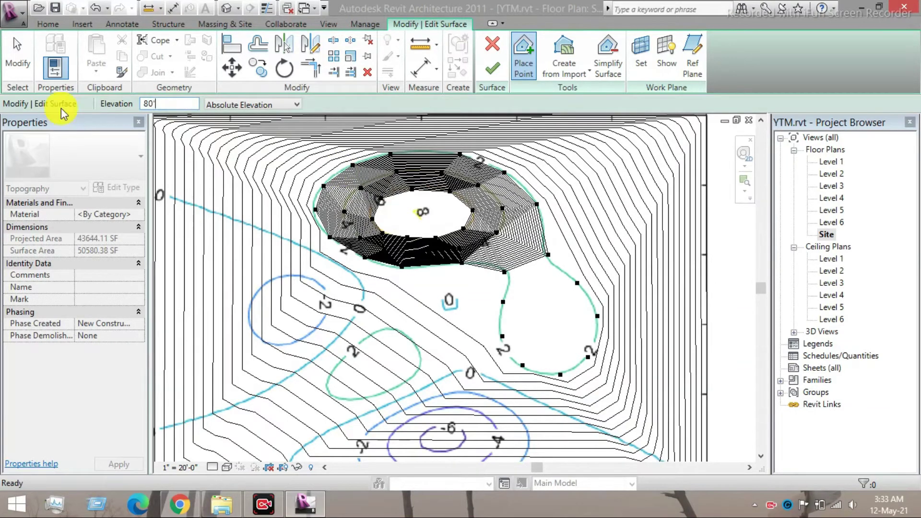
click(422, 209)
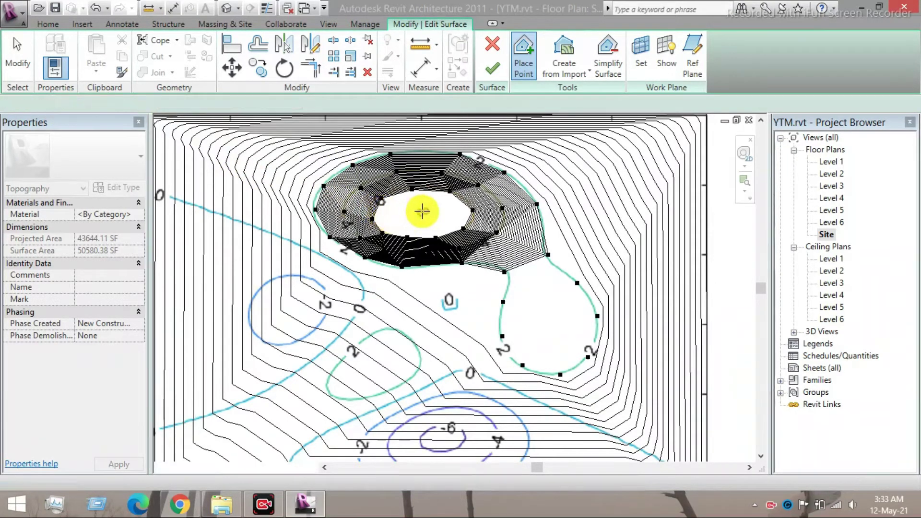
scroll(446, 228, down, 1)
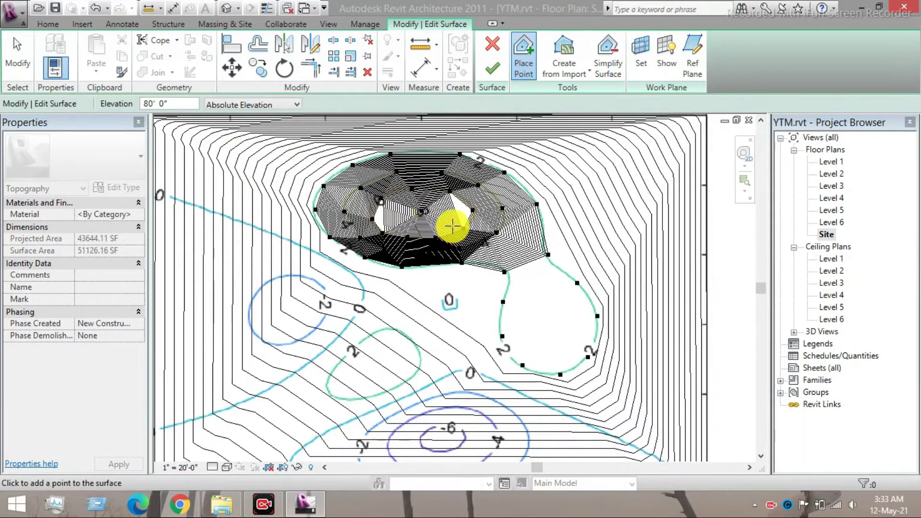
scroll(491, 254, up, 2)
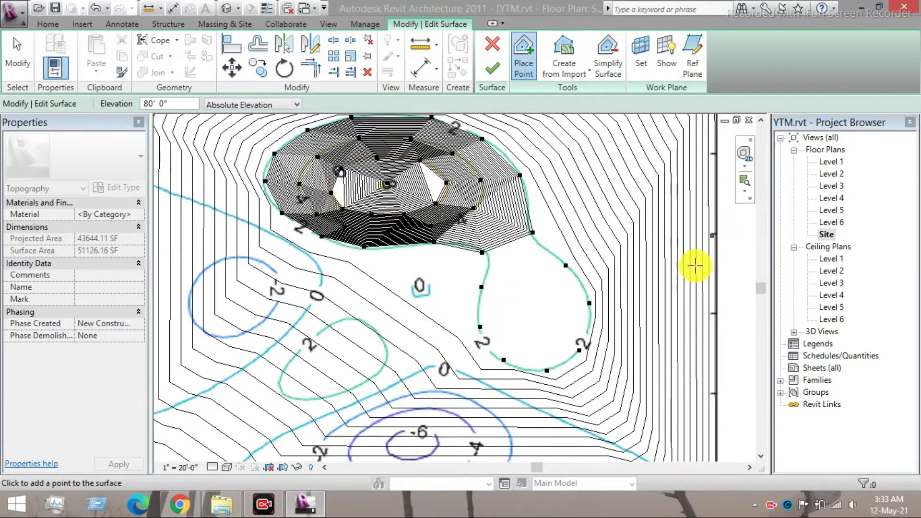
Step: Set the point elevation to 0' 0" and trace the lower arch-shaped 0 contour with surface points, from the plot's bottom edge to its right edge
scroll(600, 354, down, 2)
middle_drag(600, 353, 542, 313)
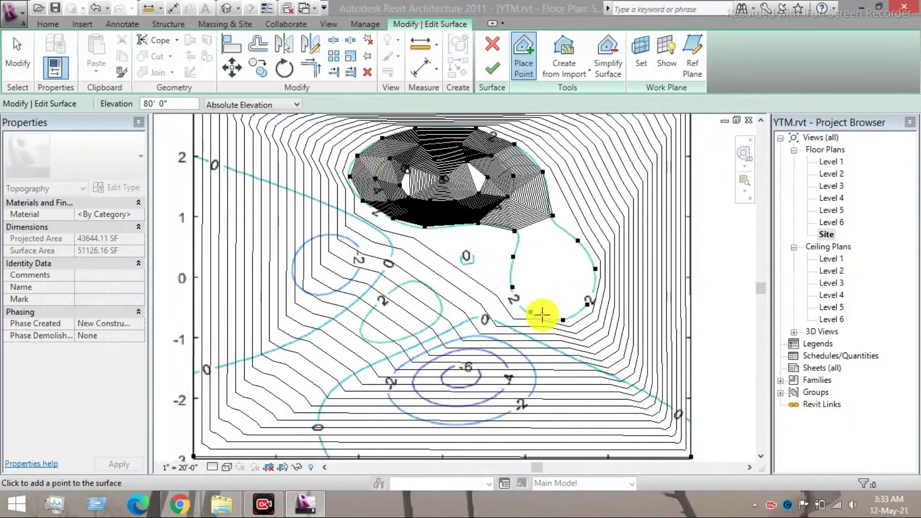
click(515, 385)
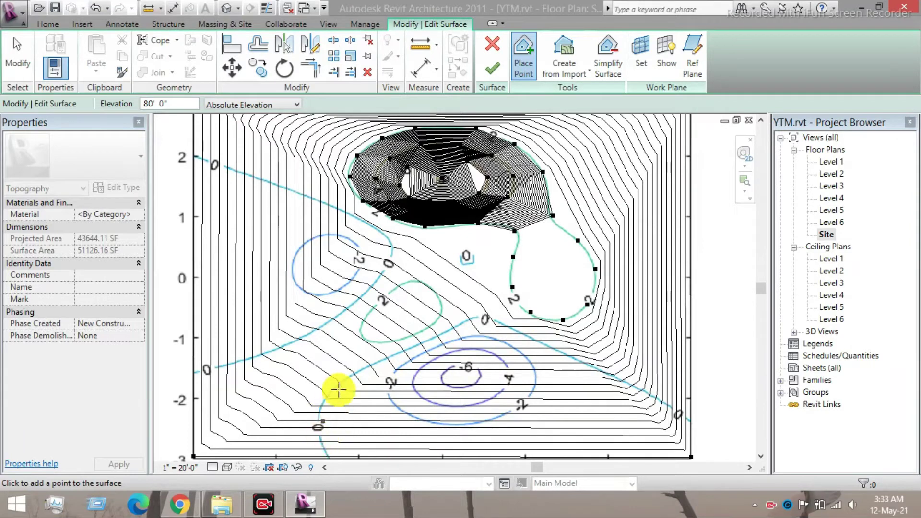
click(493, 344)
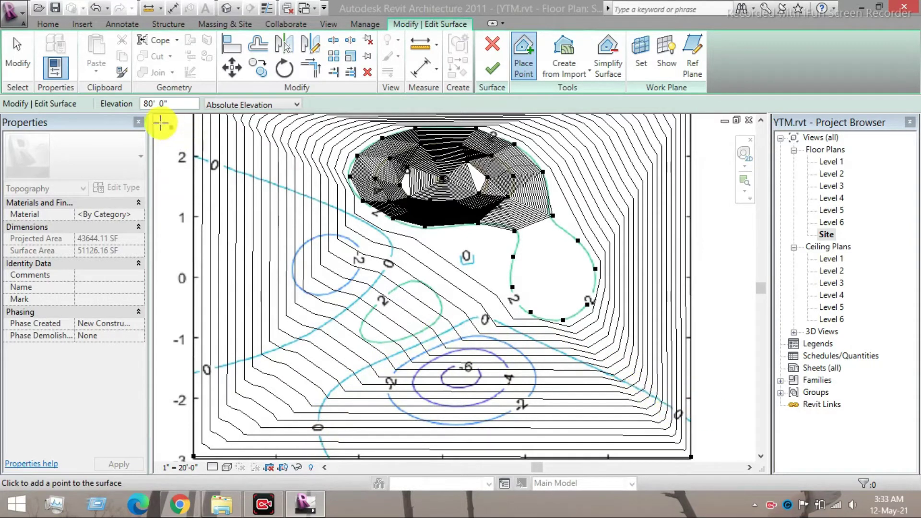
click(166, 106)
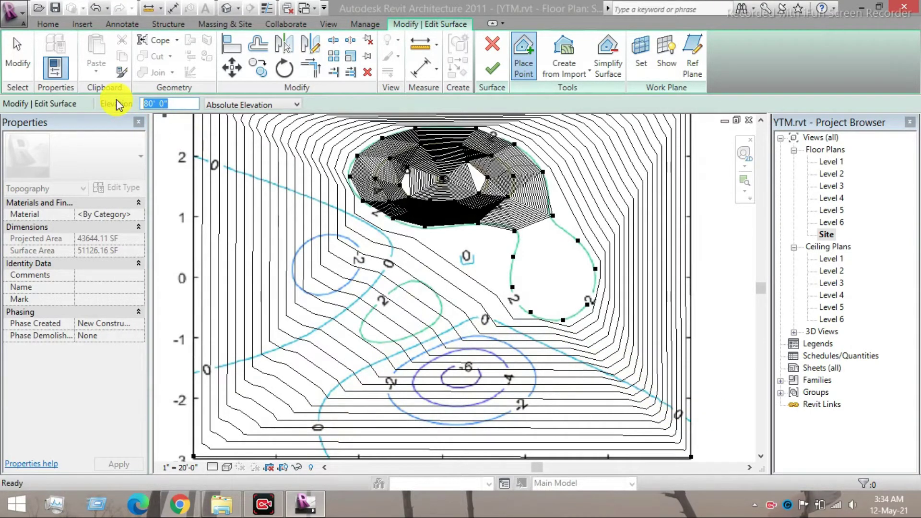
click(320, 442)
click(318, 410)
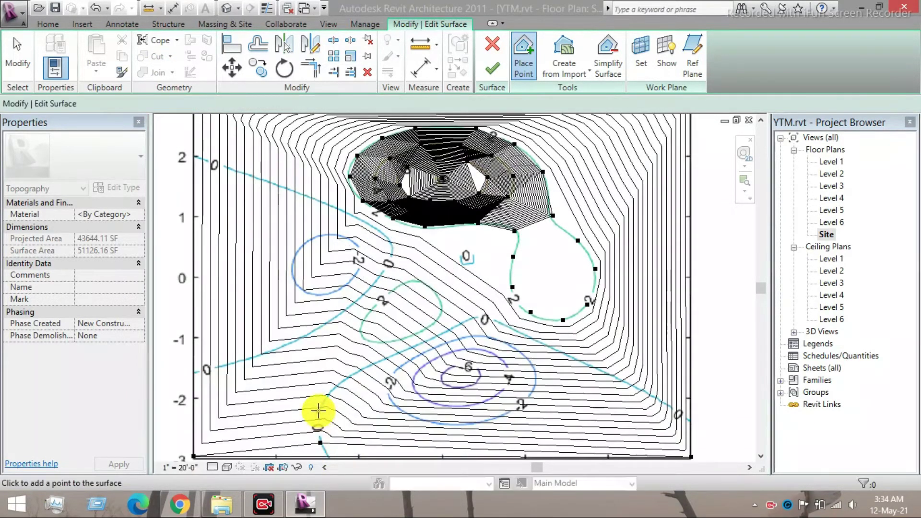
click(349, 378)
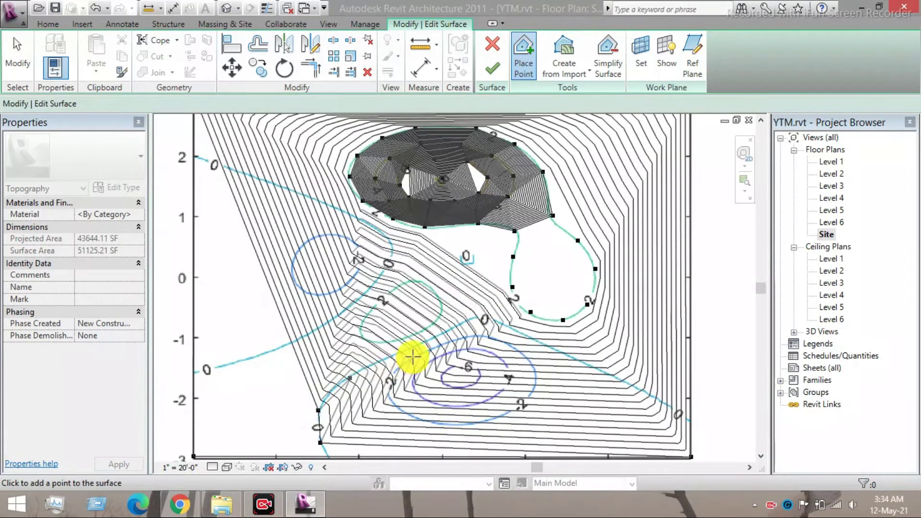
click(384, 357)
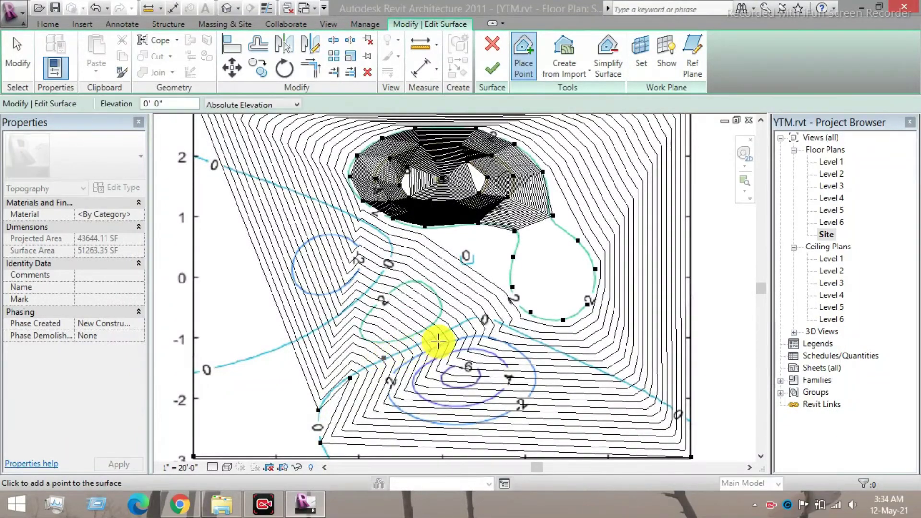
click(431, 340)
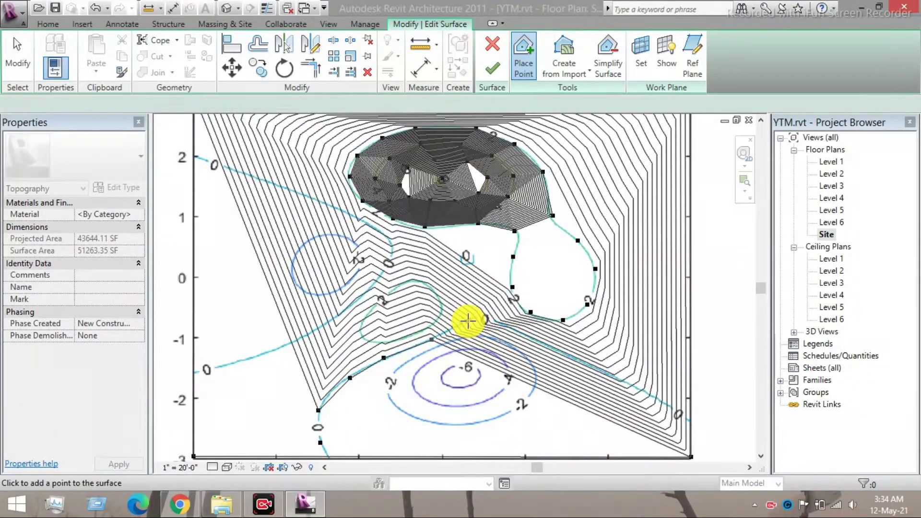
click(468, 320)
click(520, 333)
click(521, 333)
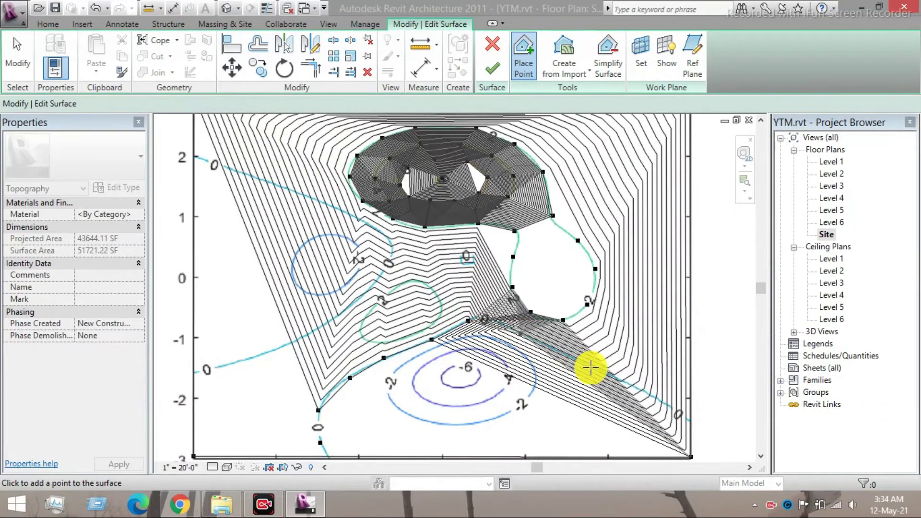
click(570, 355)
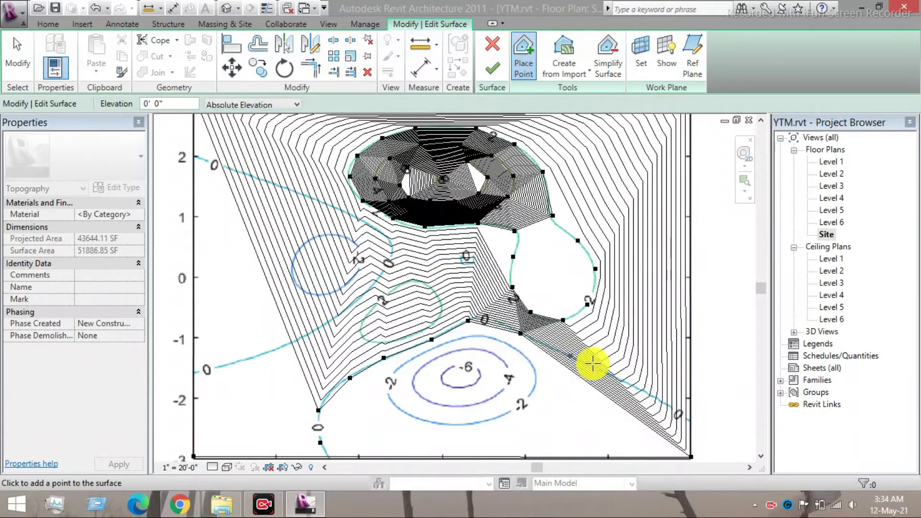
click(618, 377)
click(655, 396)
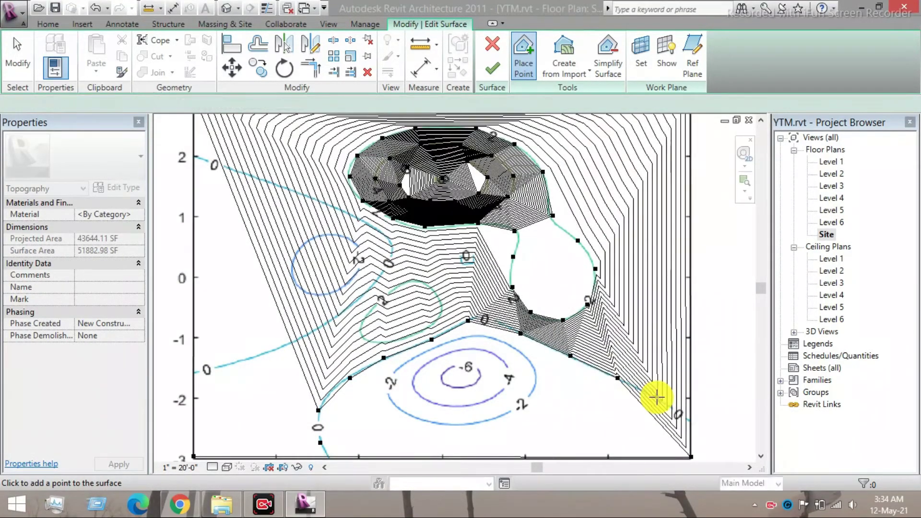
click(688, 418)
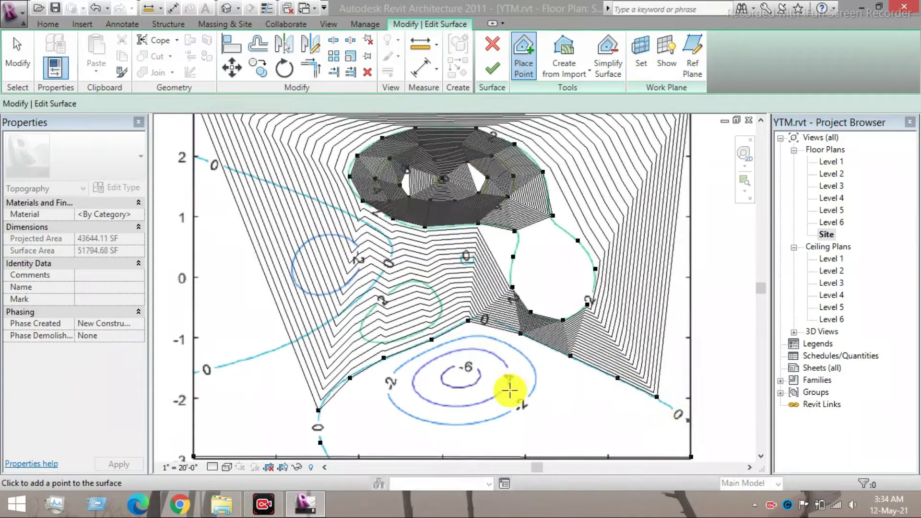
Step: Set the point elevation to -20' 0" and trace the oval -2 contour below the arch-shaped 0 contour with surface points
scroll(449, 420, up, 2)
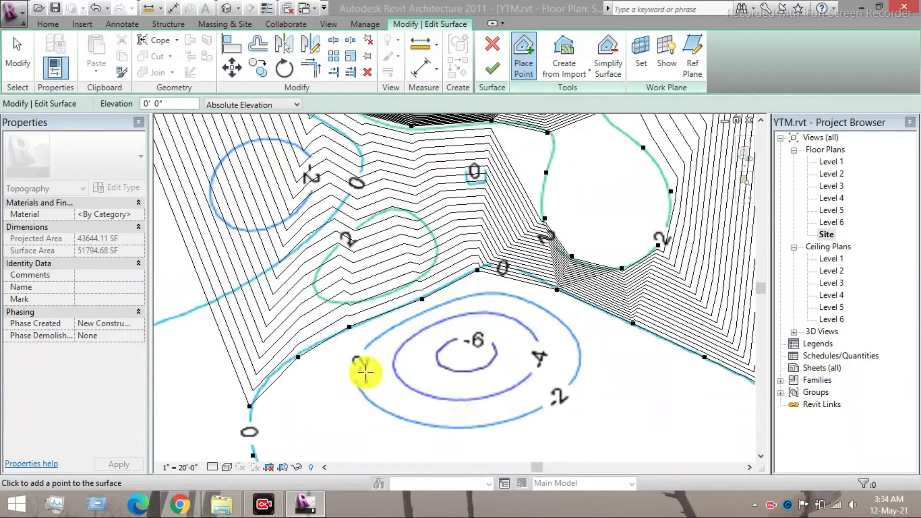
click(555, 341)
key(ctrl+z)
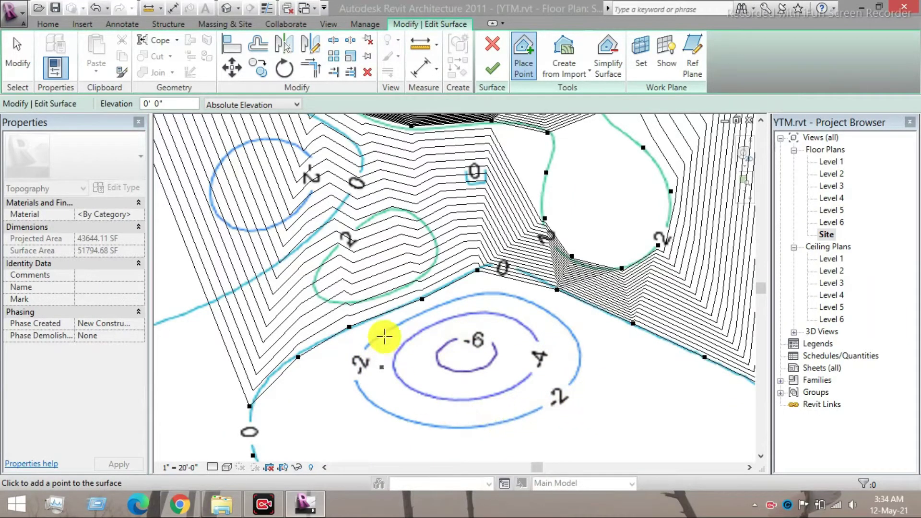
drag(168, 104, 131, 102)
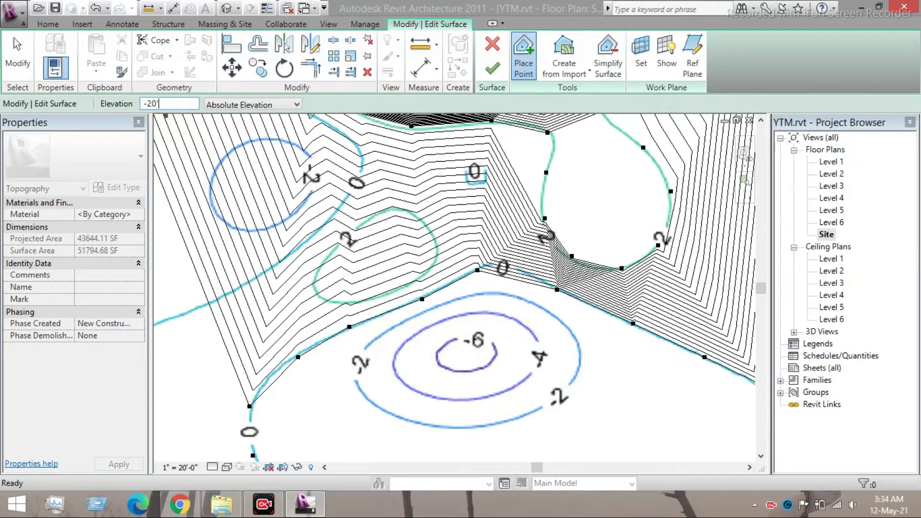
click(358, 372)
click(373, 340)
click(411, 321)
click(451, 301)
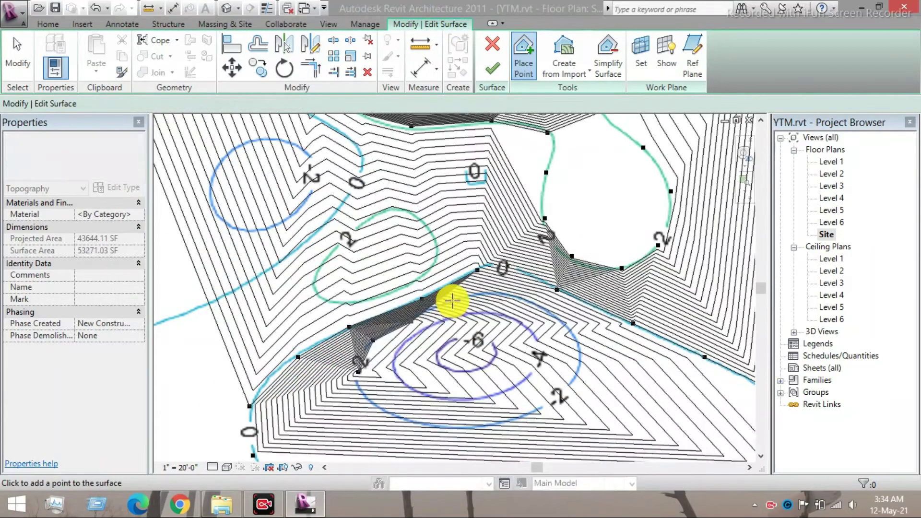
click(501, 292)
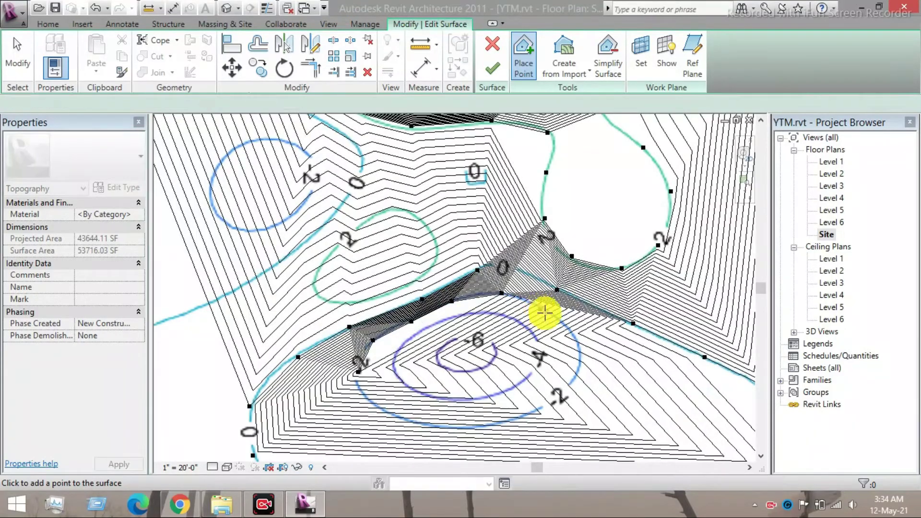
click(566, 326)
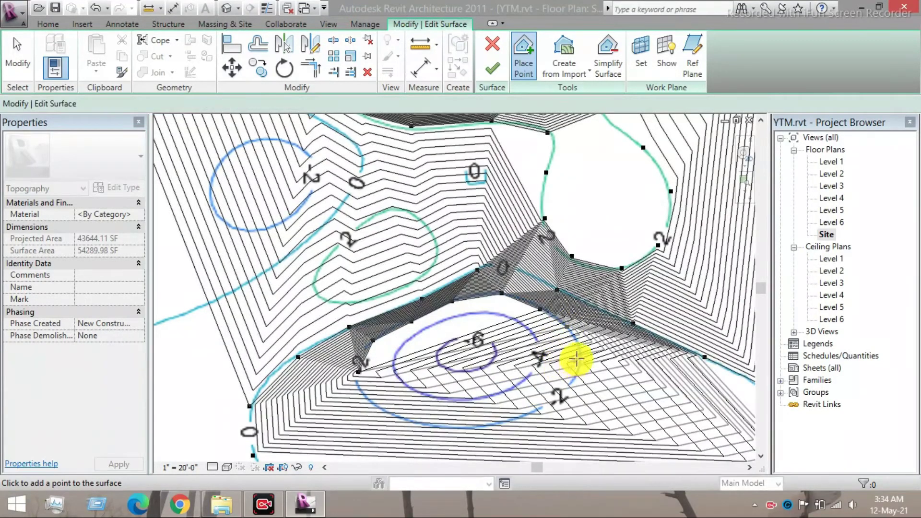
click(578, 356)
click(568, 387)
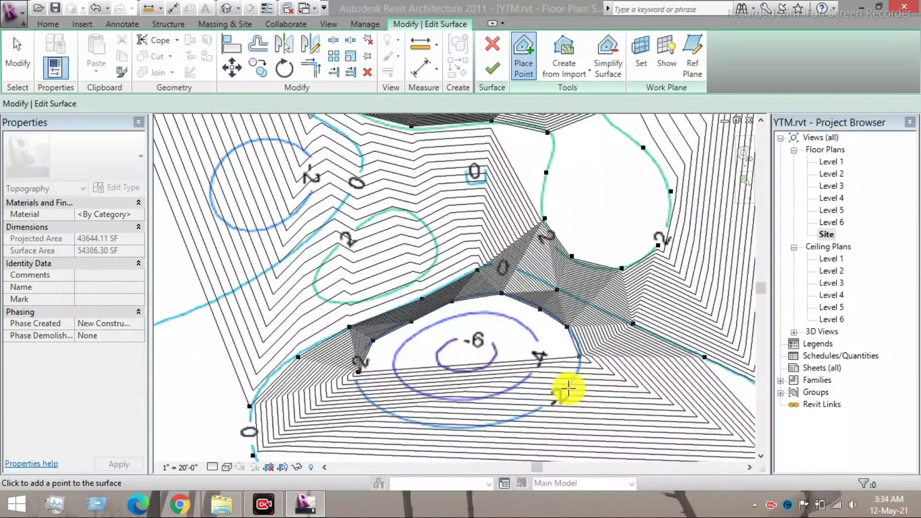
click(535, 413)
click(499, 424)
click(464, 433)
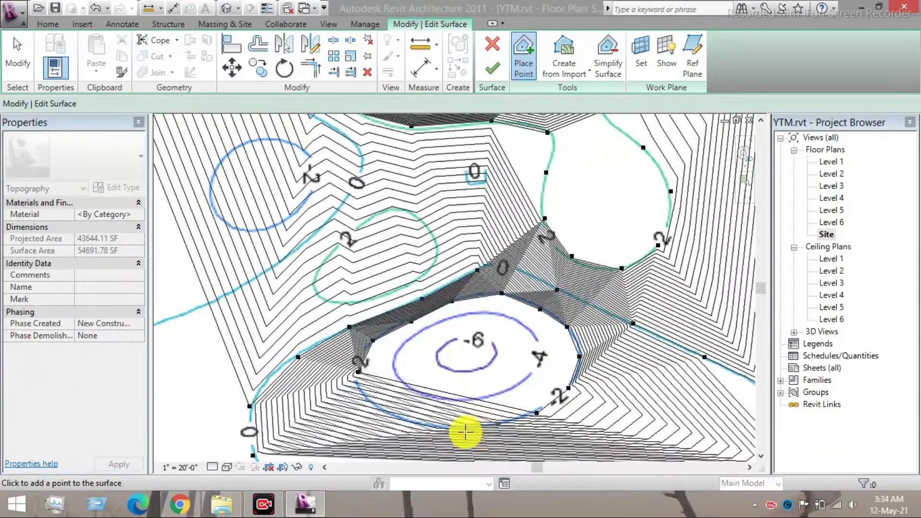
click(457, 428)
click(413, 419)
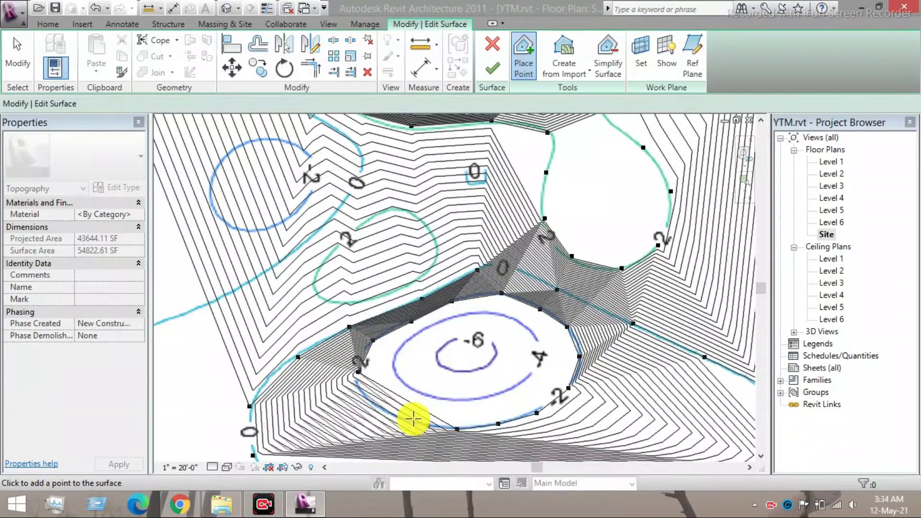
click(398, 416)
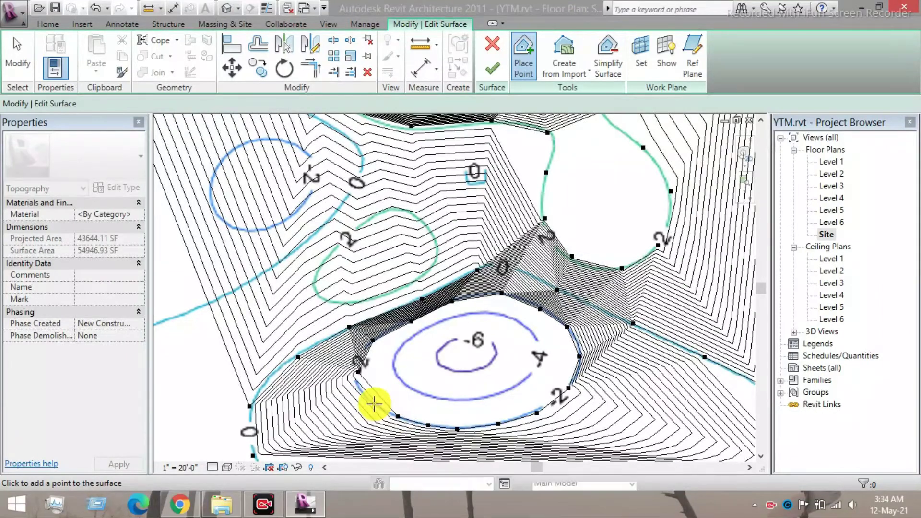
click(374, 403)
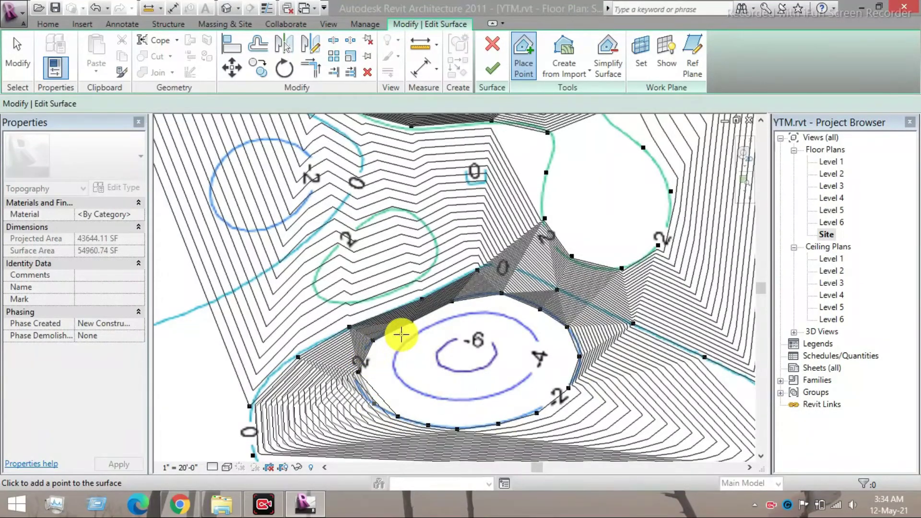
click(411, 321)
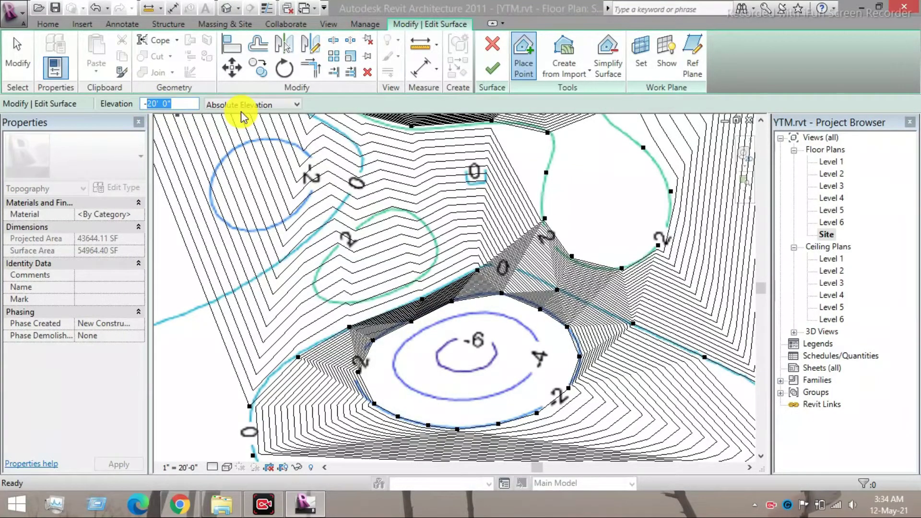
Step: Trace the oval -4 contour inside the lower -2 contour with surface points at absolute elevation -40' 0"
click(429, 327)
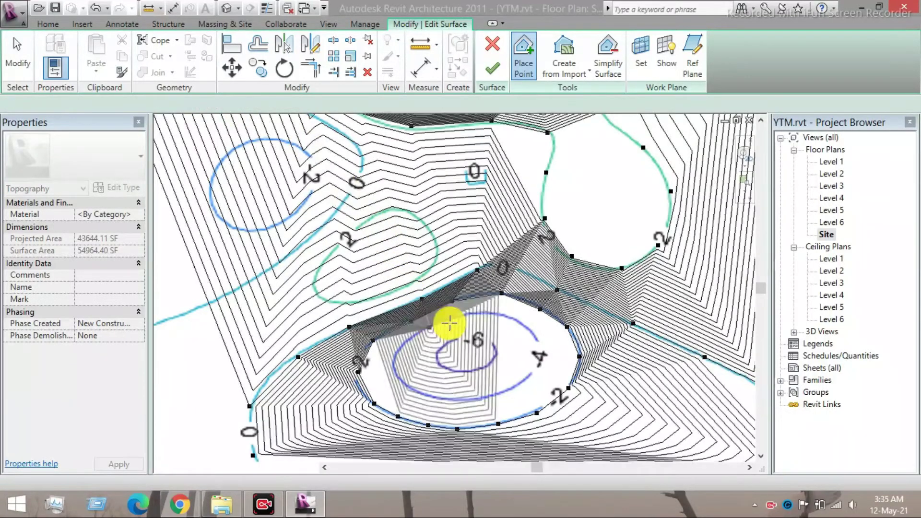
click(480, 314)
click(513, 321)
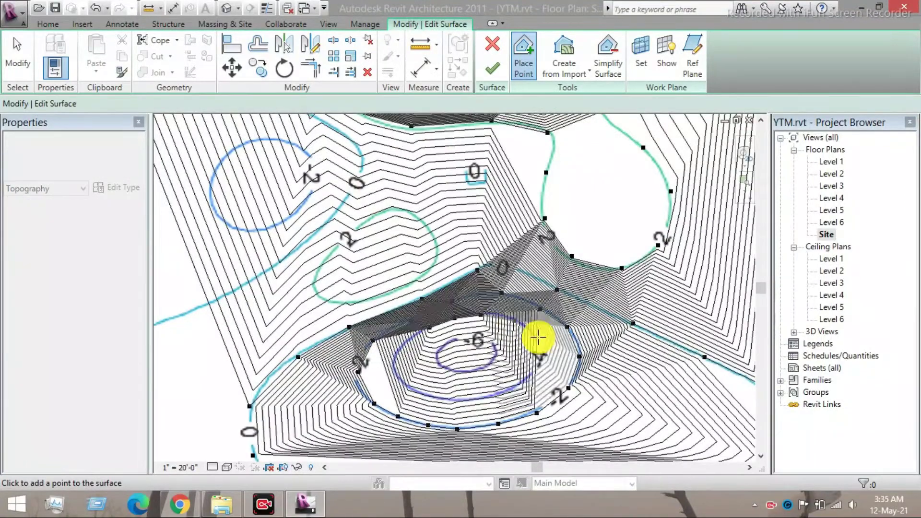
click(536, 339)
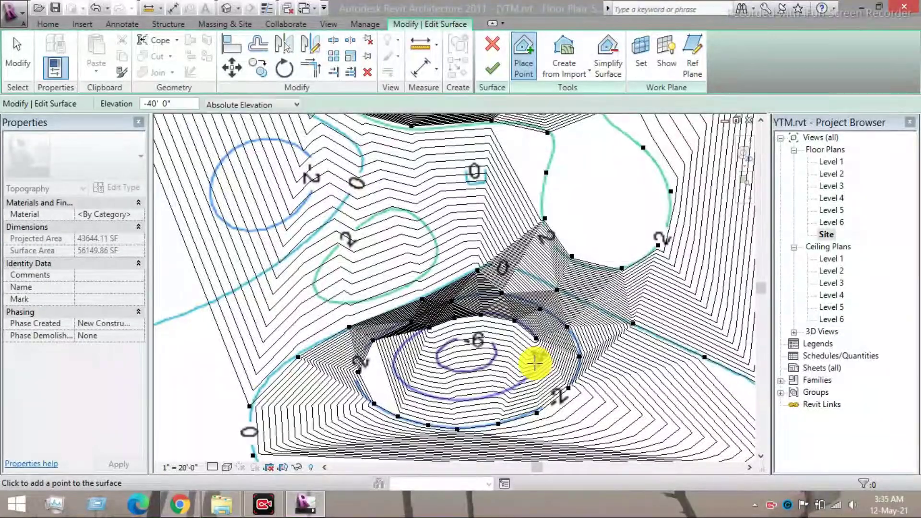
click(535, 364)
click(514, 385)
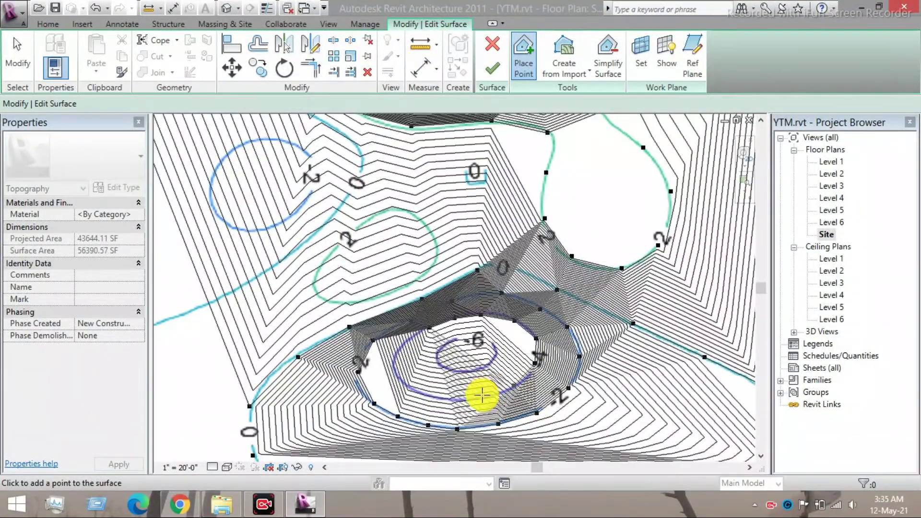
click(486, 398)
click(454, 399)
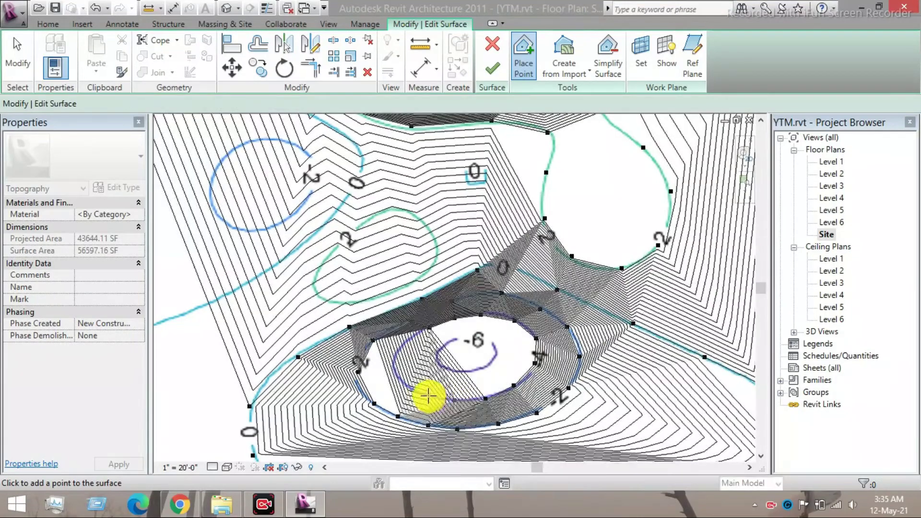
click(425, 394)
click(404, 381)
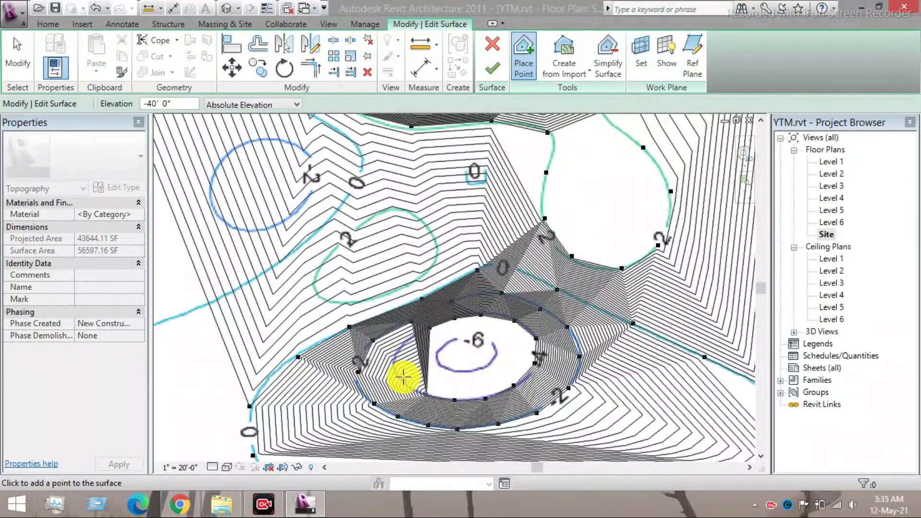
click(396, 355)
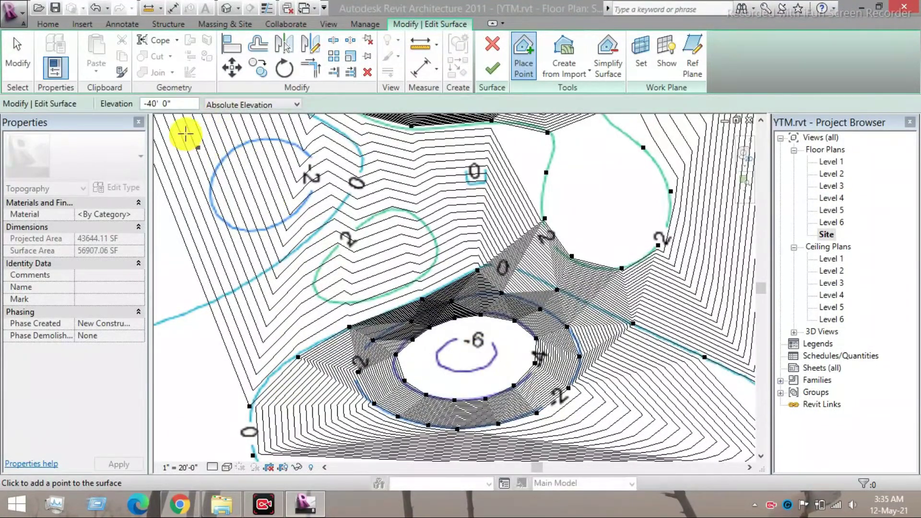
Step: Set the point elevation to -60' 0" and trace the small -6 contour inside the lower -4 contour with surface points
drag(181, 104, 105, 108)
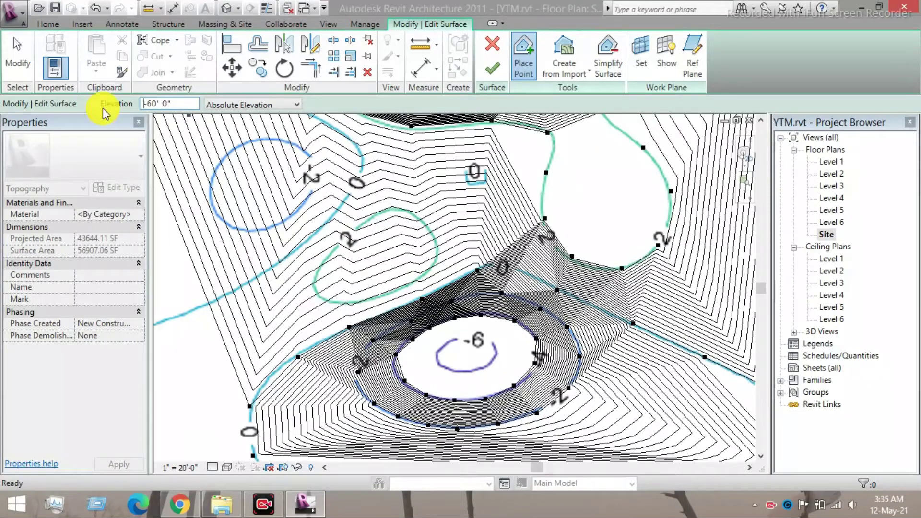
click(440, 354)
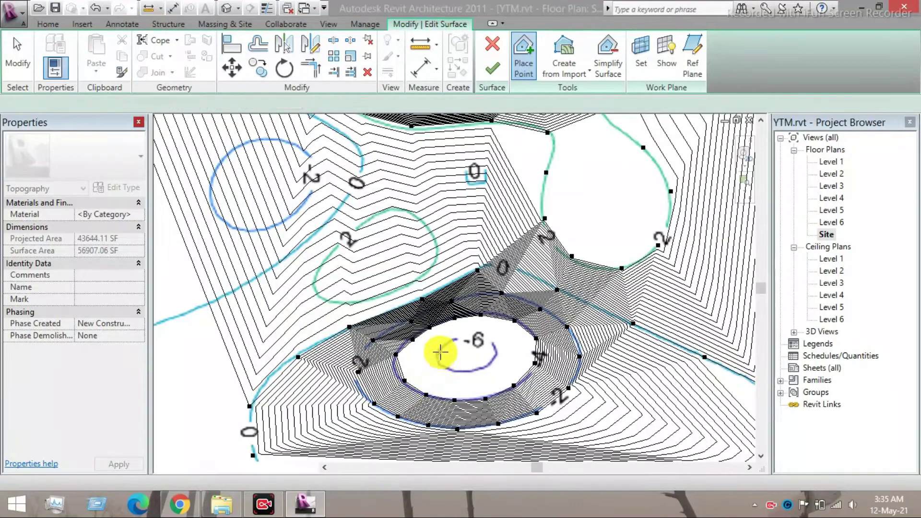
click(486, 345)
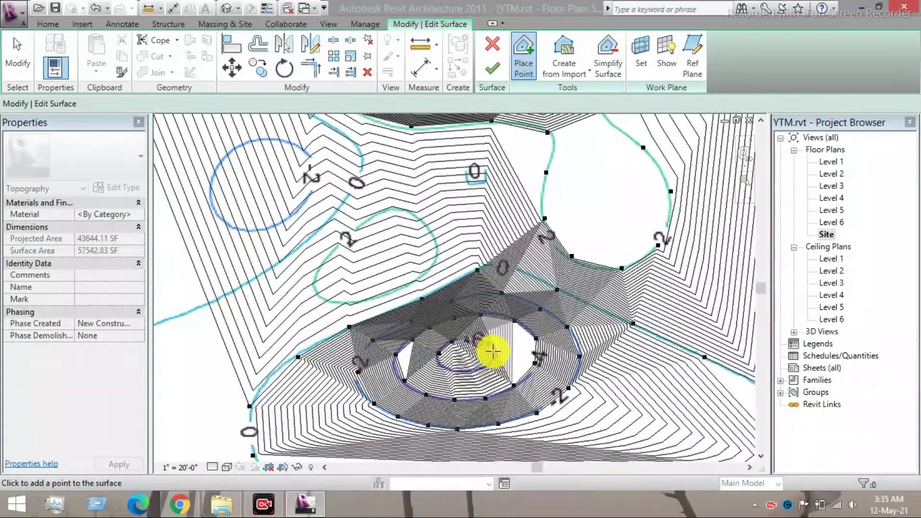
click(473, 368)
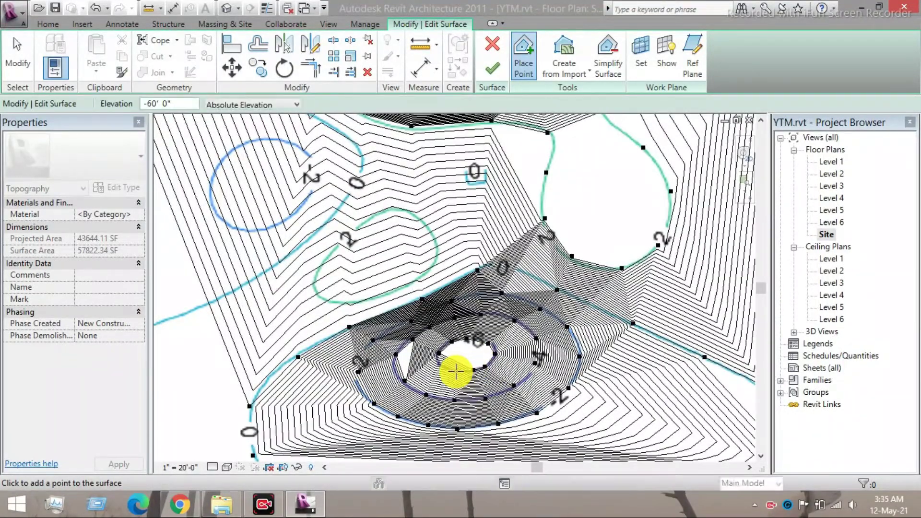
click(456, 371)
scroll(449, 367, up, 3)
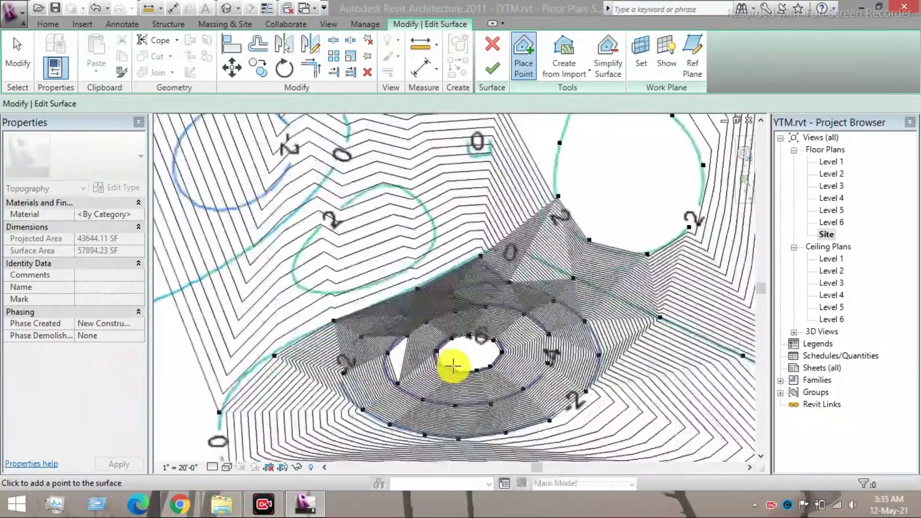
click(491, 346)
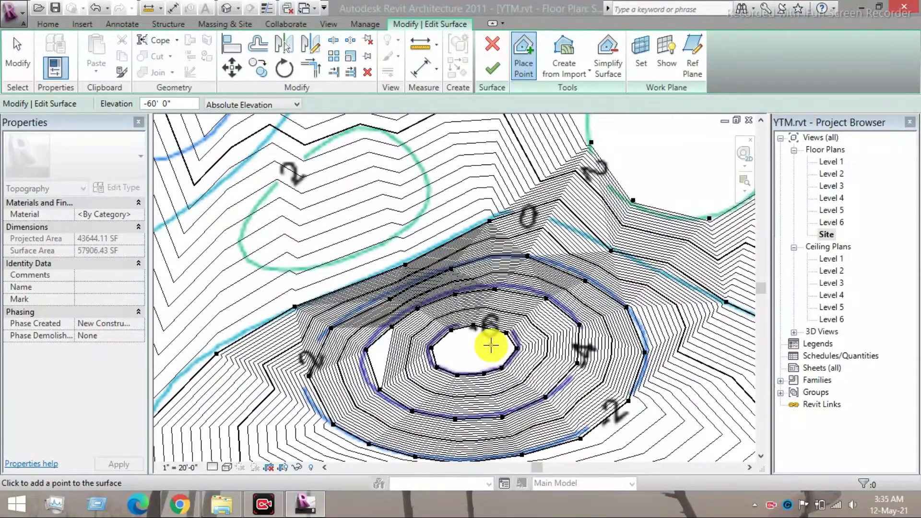
Step: Set the point elevation to 20' 0" and trace the small closed 2 contour just above the lower arch-shaped 0 contour with surface points
scroll(494, 345, down, 5)
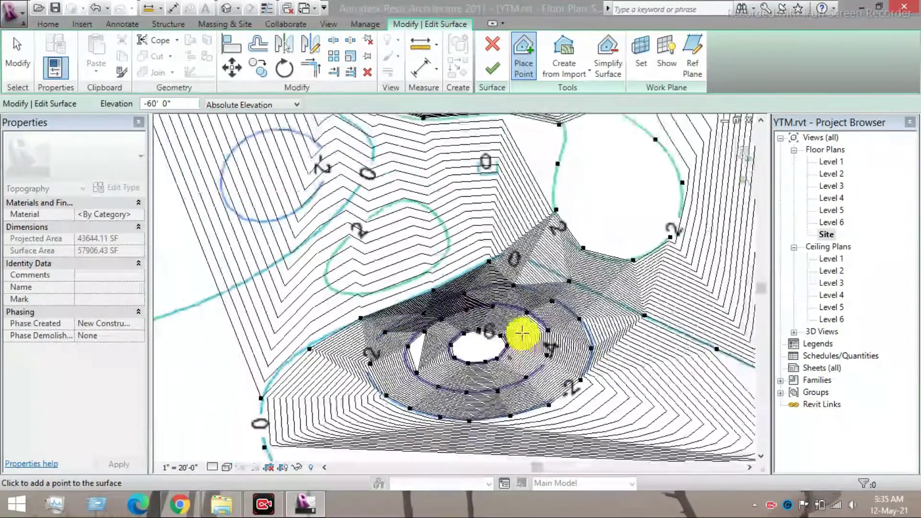
middle_drag(508, 412, 495, 494)
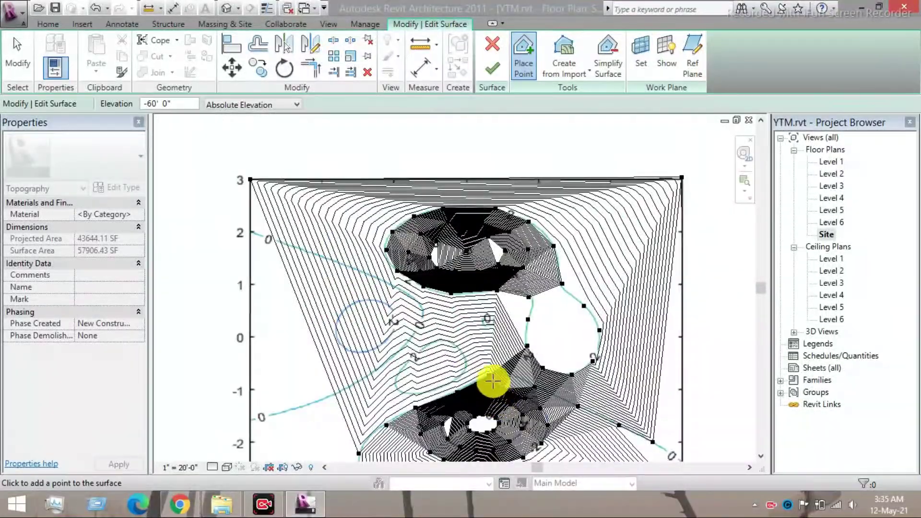
scroll(360, 373, up, 2)
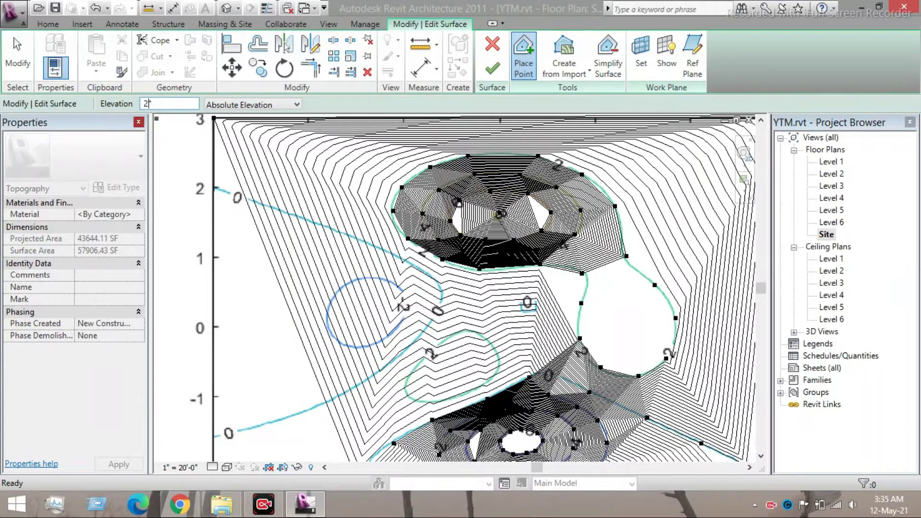
key(Return)
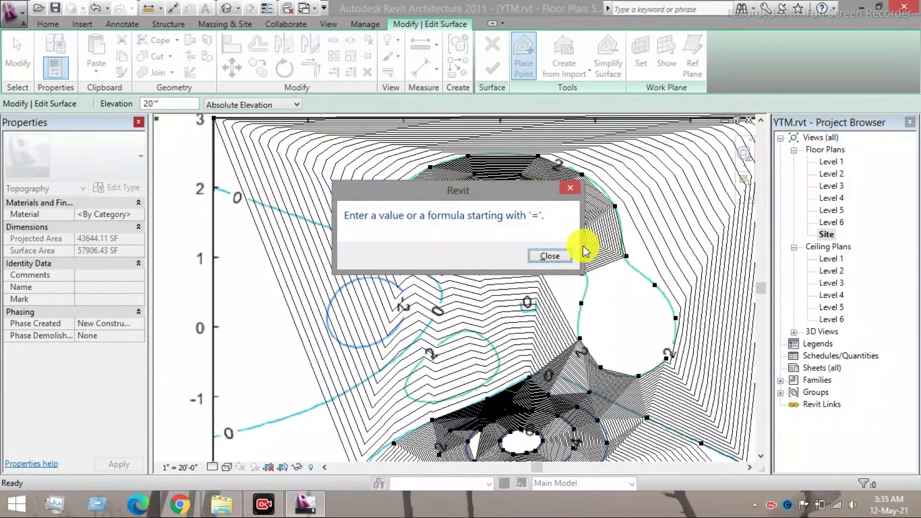
click(549, 256)
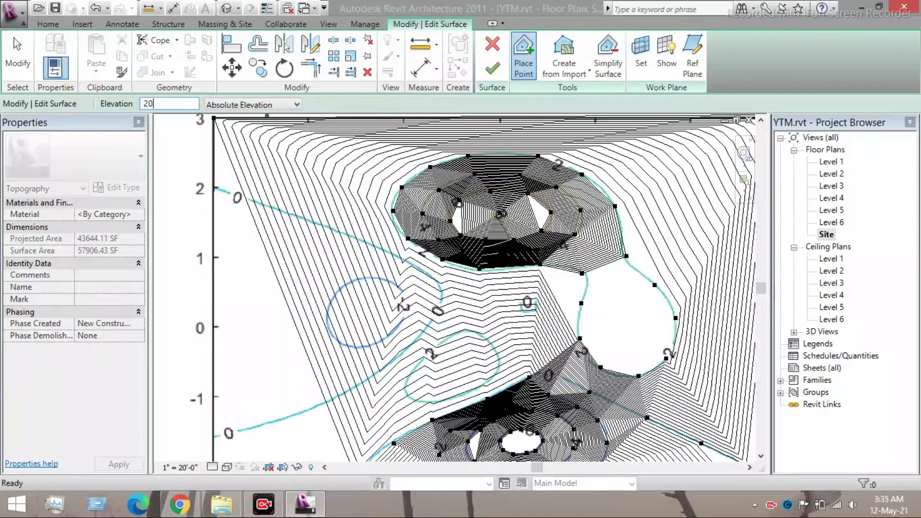
middle_drag(387, 376, 369, 296)
scroll(369, 297, up, 1)
click(367, 280)
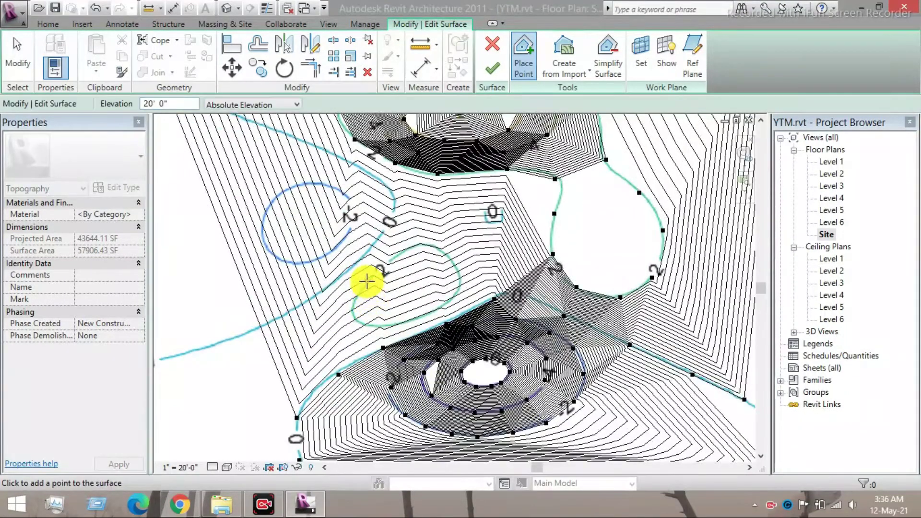
click(386, 264)
click(402, 253)
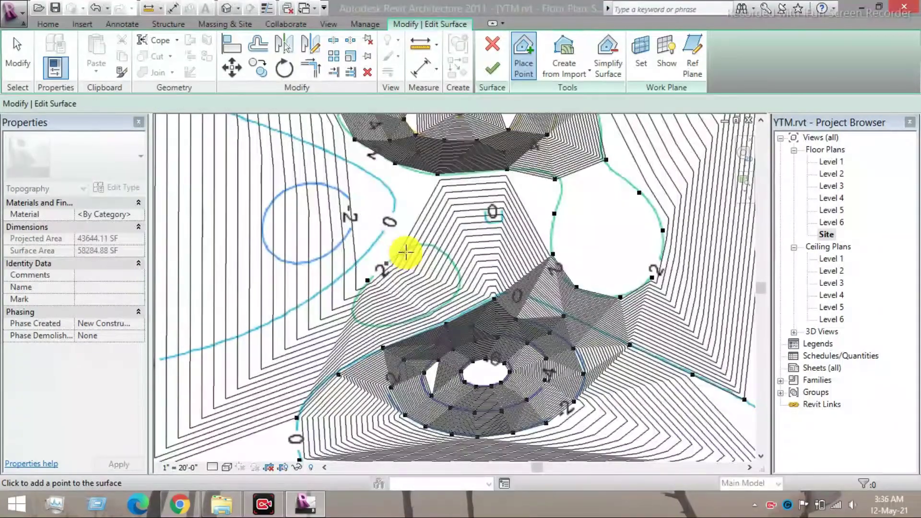
click(431, 245)
click(452, 263)
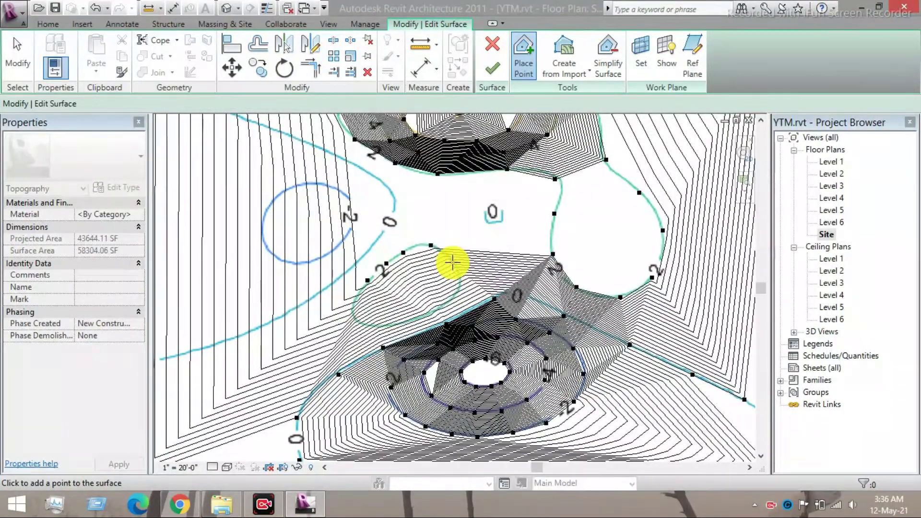
click(458, 282)
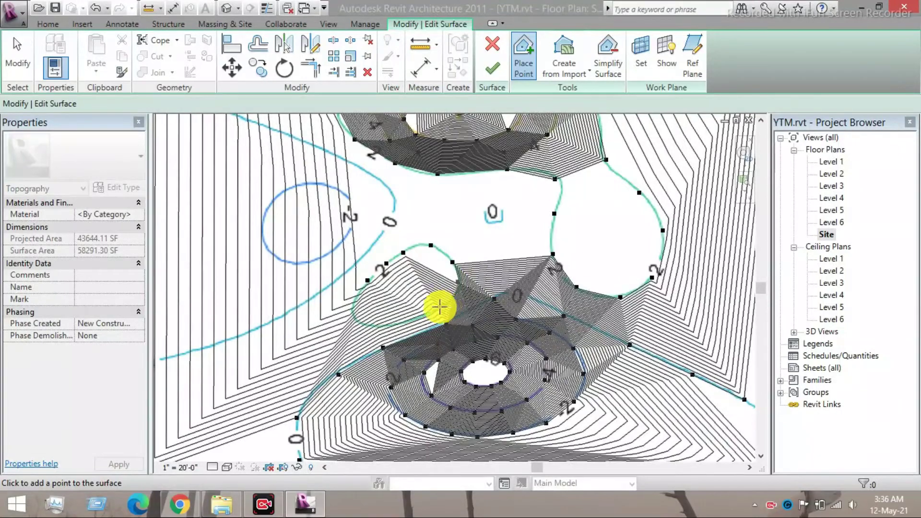
click(392, 325)
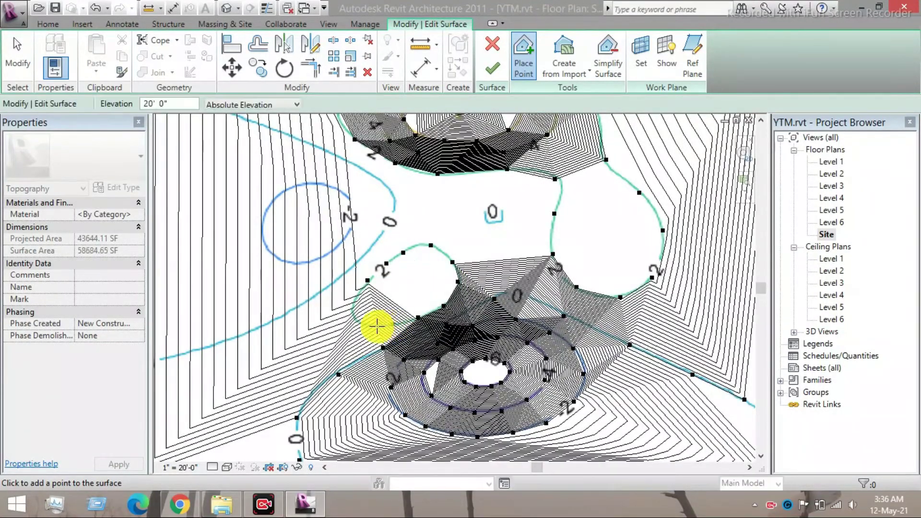
click(360, 322)
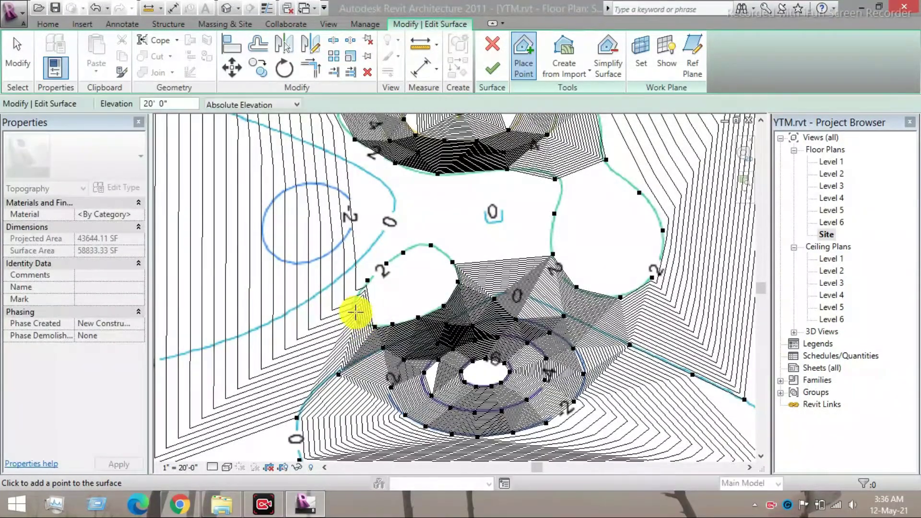
click(354, 301)
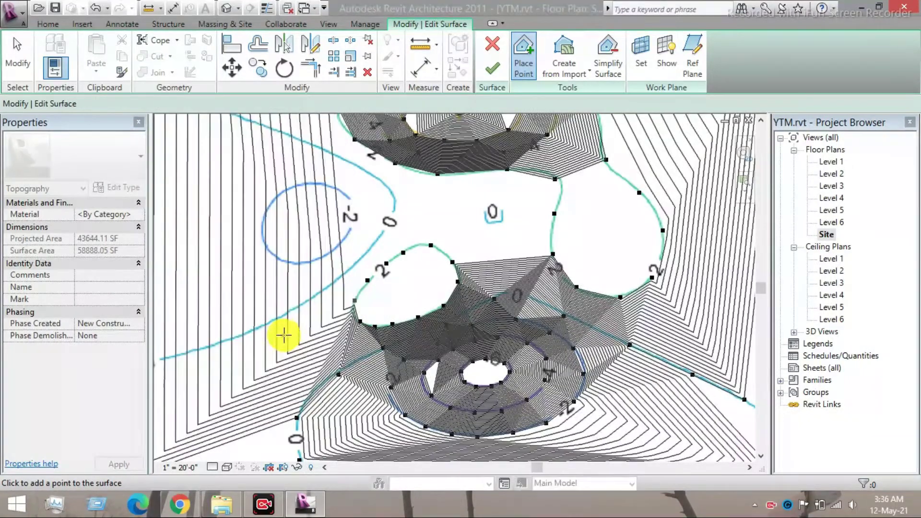
middle_drag(353, 304, 433, 342)
click(437, 341)
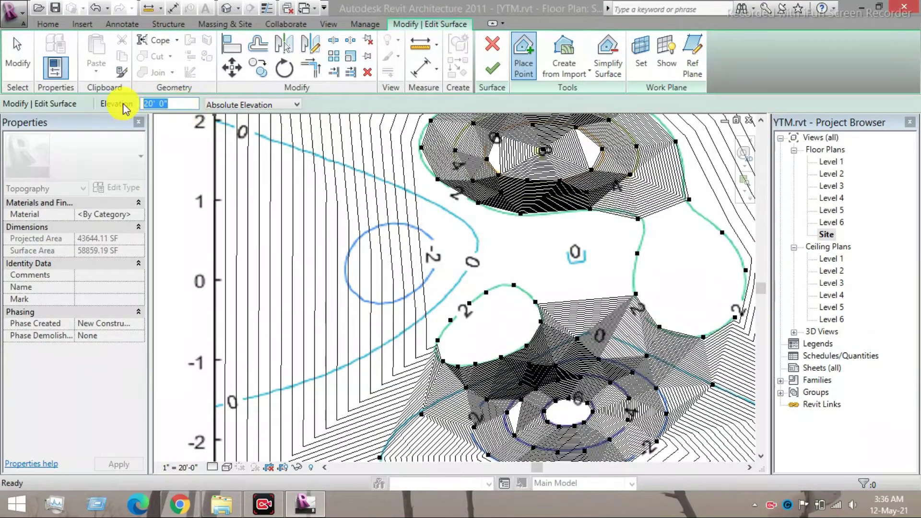
Step: Trace the sideways U-shaped 0 contour that opens to the plot's left edge with surface points at absolute elevation 0' 0"
click(223, 123)
click(260, 138)
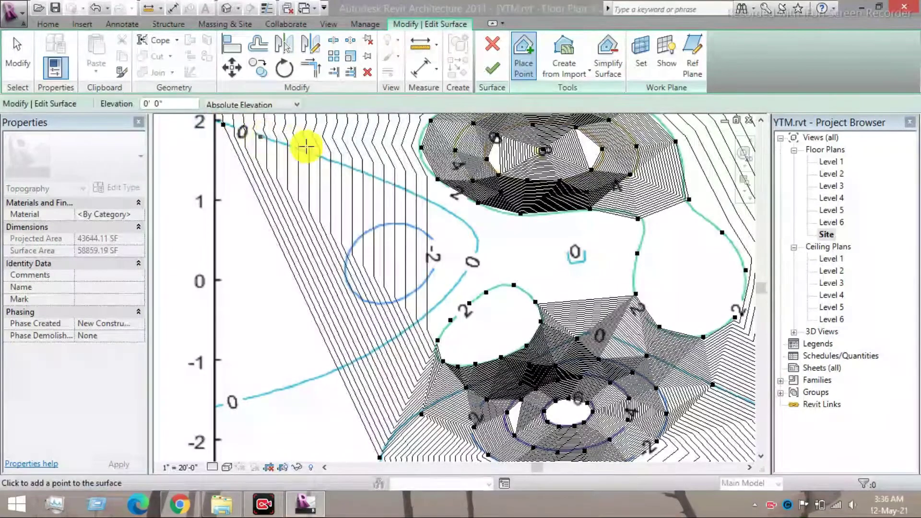
click(305, 152)
click(359, 171)
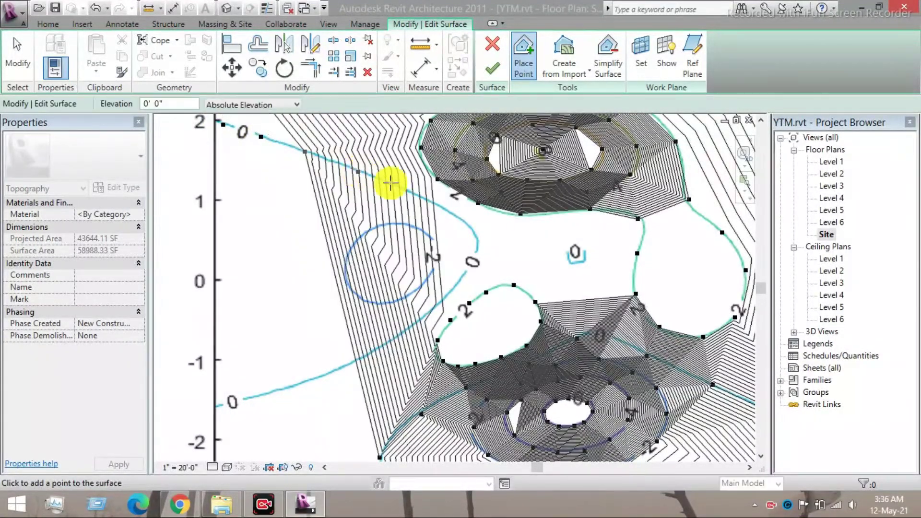
click(406, 192)
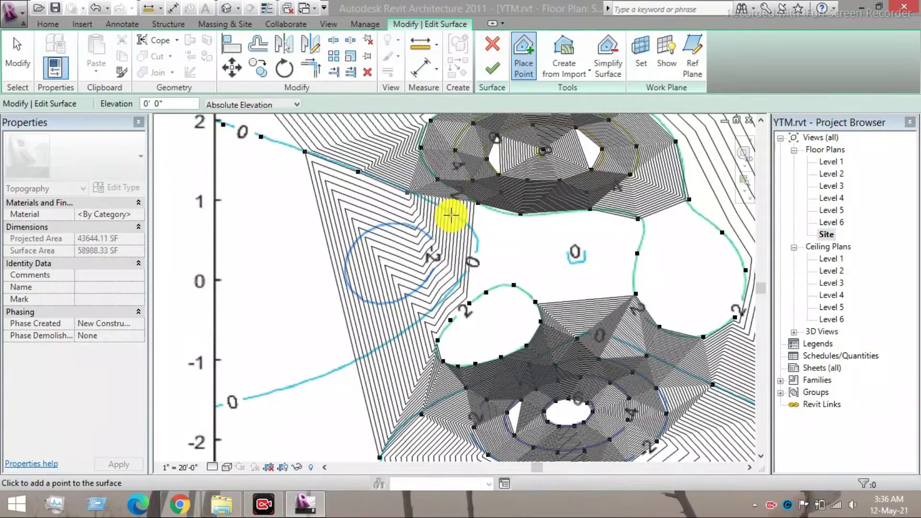
click(475, 247)
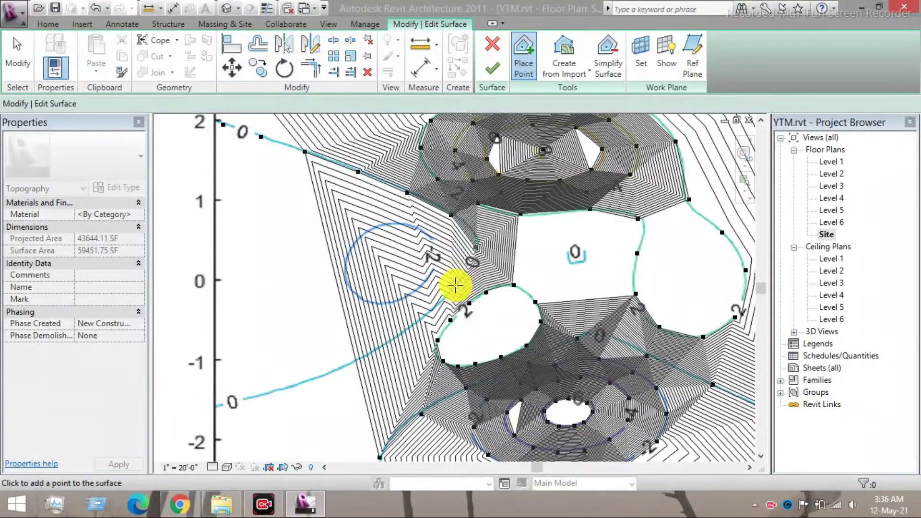
click(418, 322)
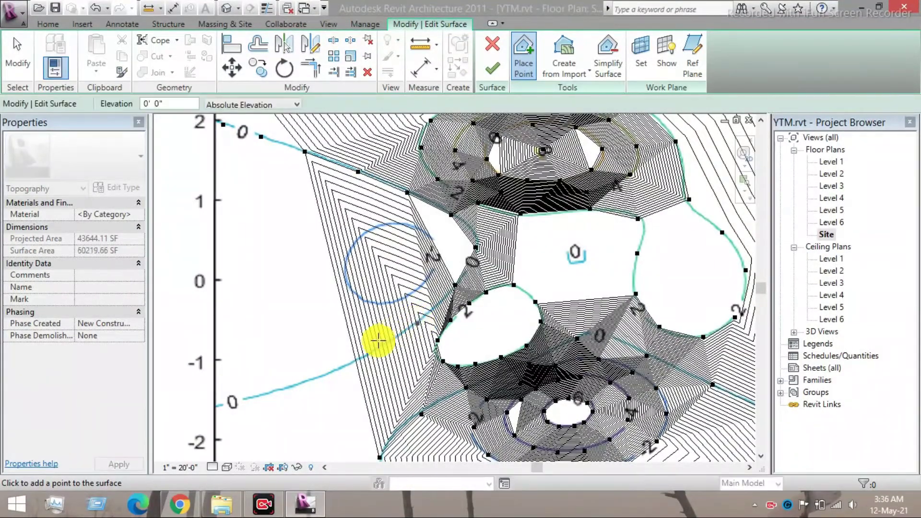
click(372, 350)
click(325, 374)
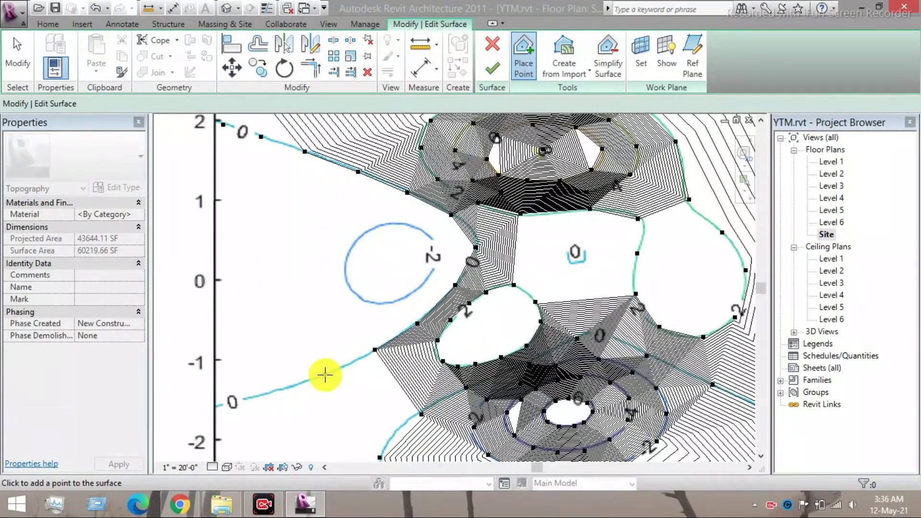
click(265, 395)
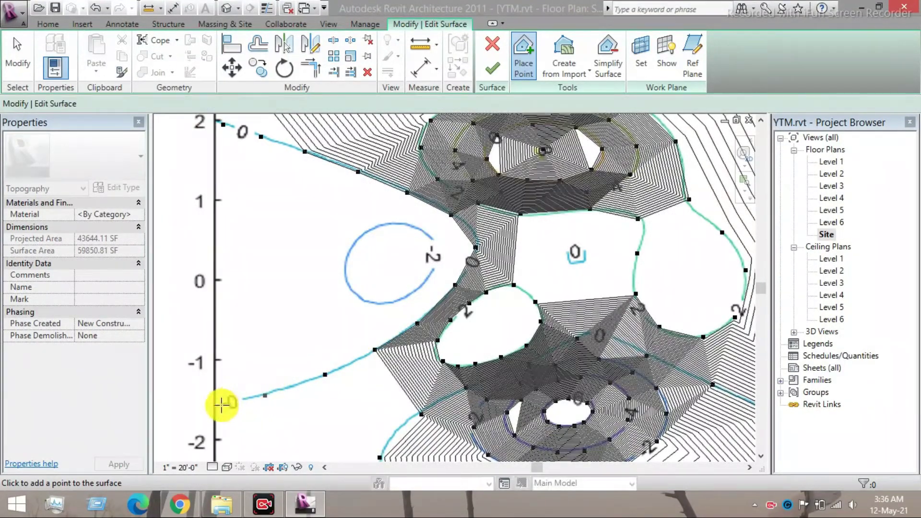
click(221, 405)
click(362, 336)
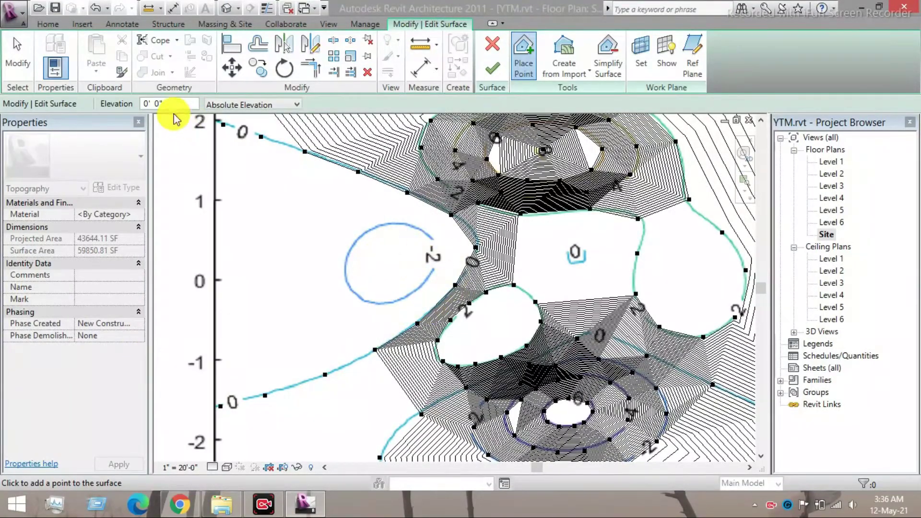
Step: Set the point elevation to -20' 0" and trace the round -2 contour inside the sideways U-shaped 0 contour with surface points
click(158, 102)
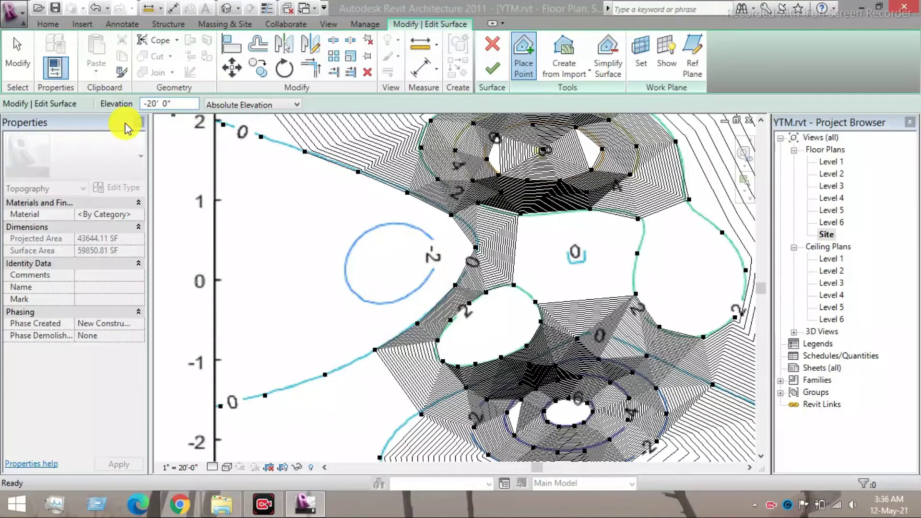
click(360, 241)
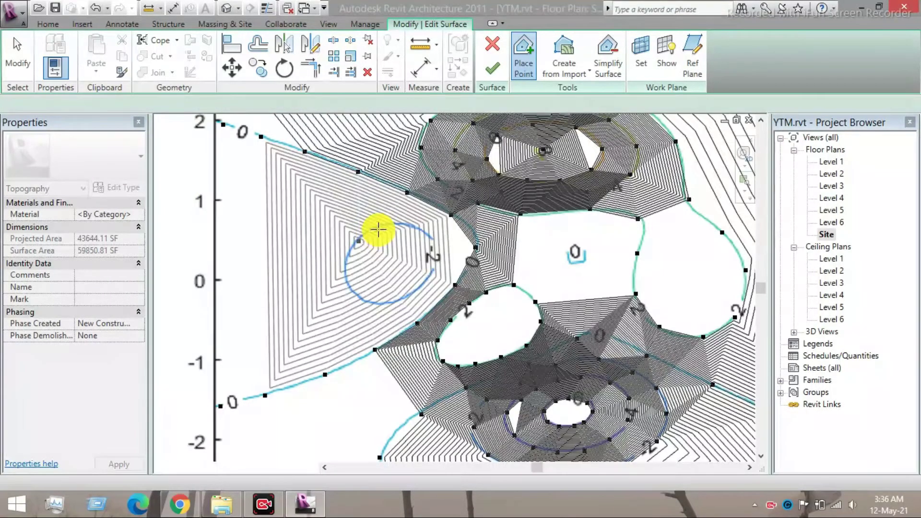
click(404, 226)
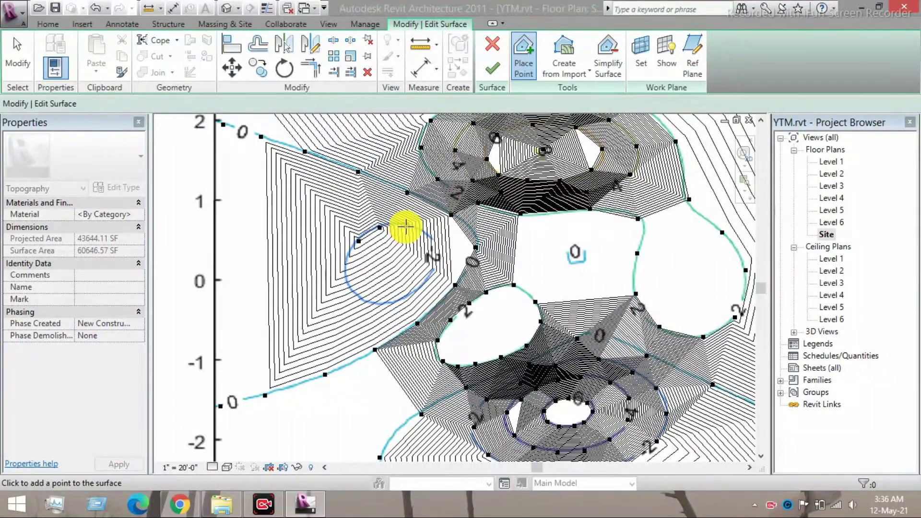
click(436, 259)
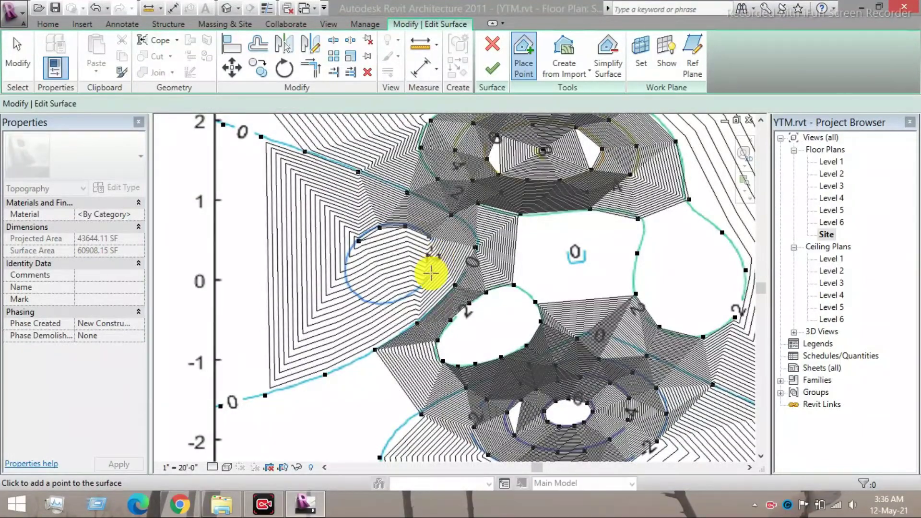
click(429, 277)
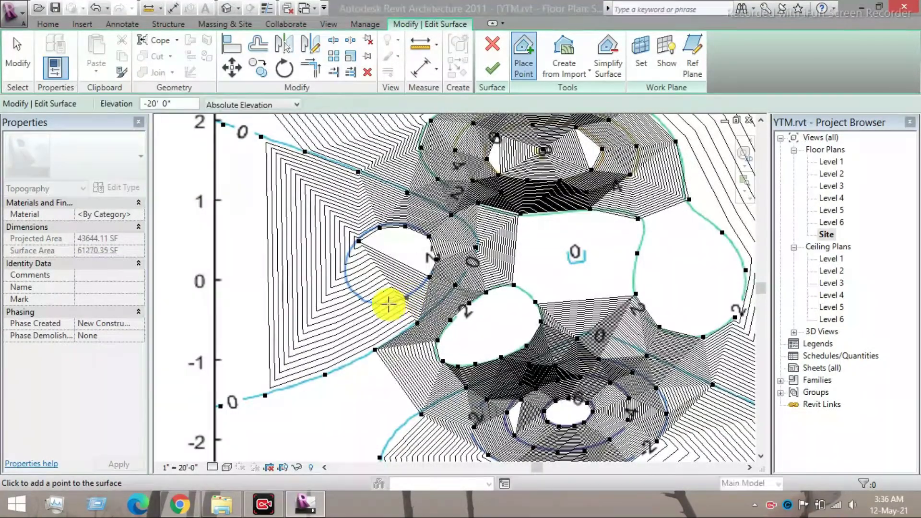
click(407, 298)
click(359, 296)
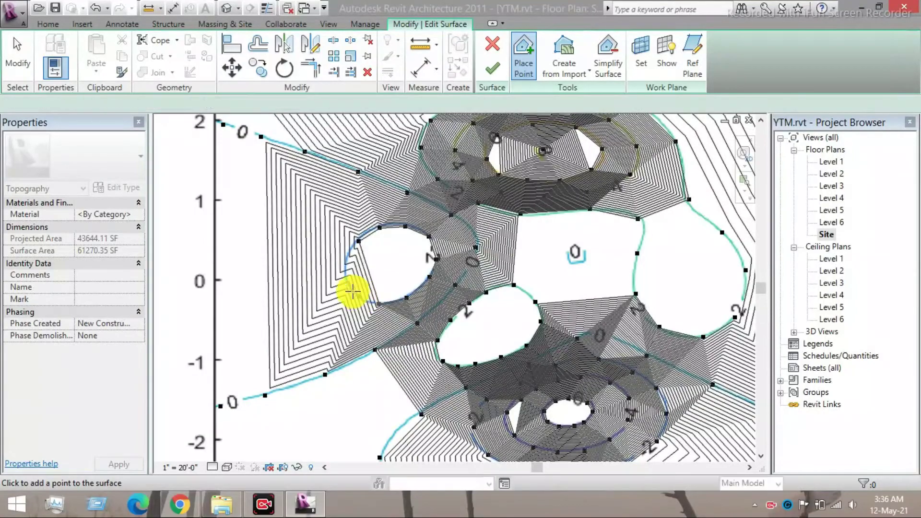
click(347, 281)
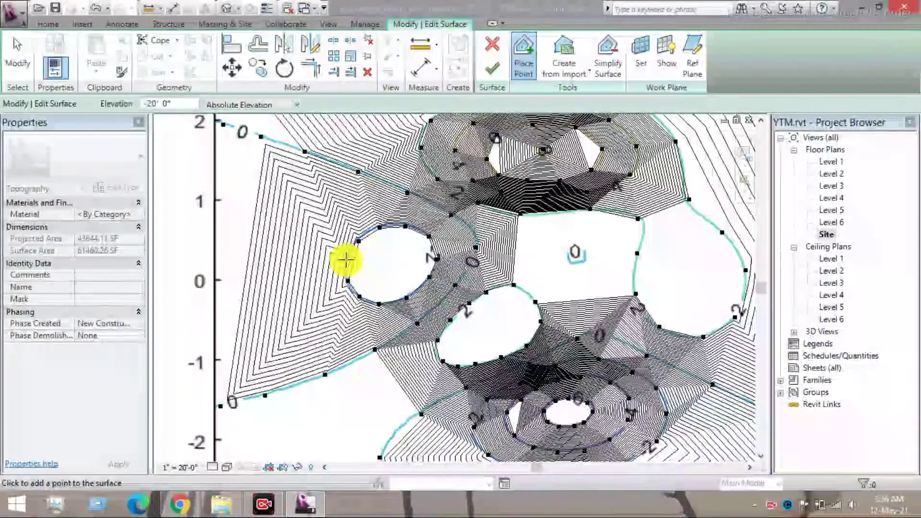
click(346, 259)
click(358, 288)
scroll(358, 288, down, 3)
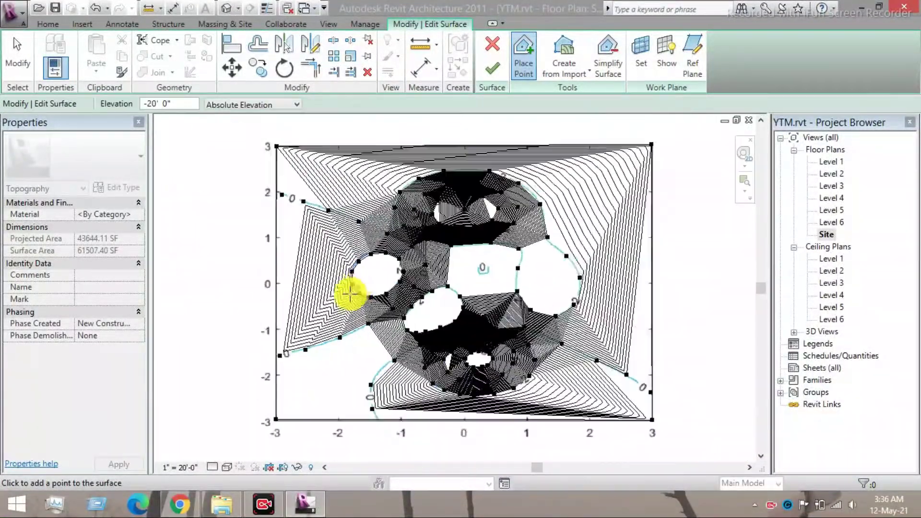
Step: Finish editing the toposurface in the Site plan and bring the new terrain into view in the default 3D view
scroll(335, 295, up, 3)
scroll(334, 291, down, 3)
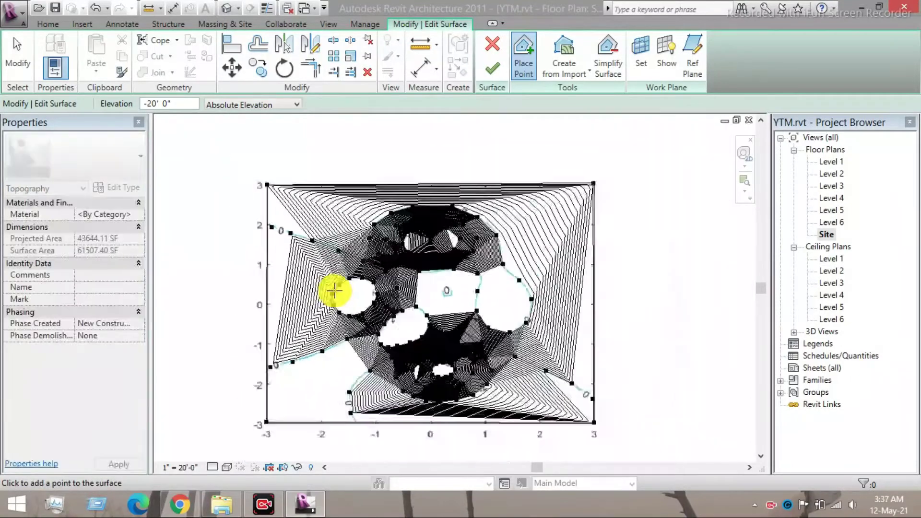
scroll(341, 293, up, 2)
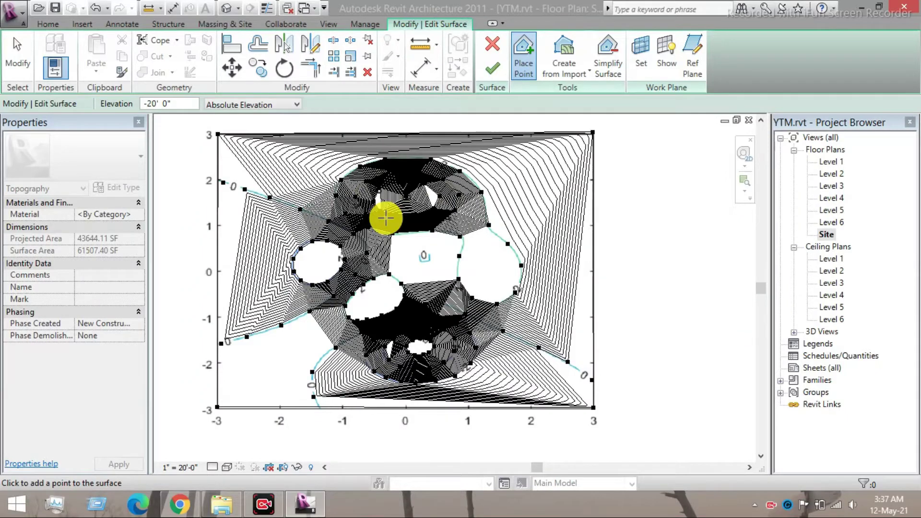
click(490, 70)
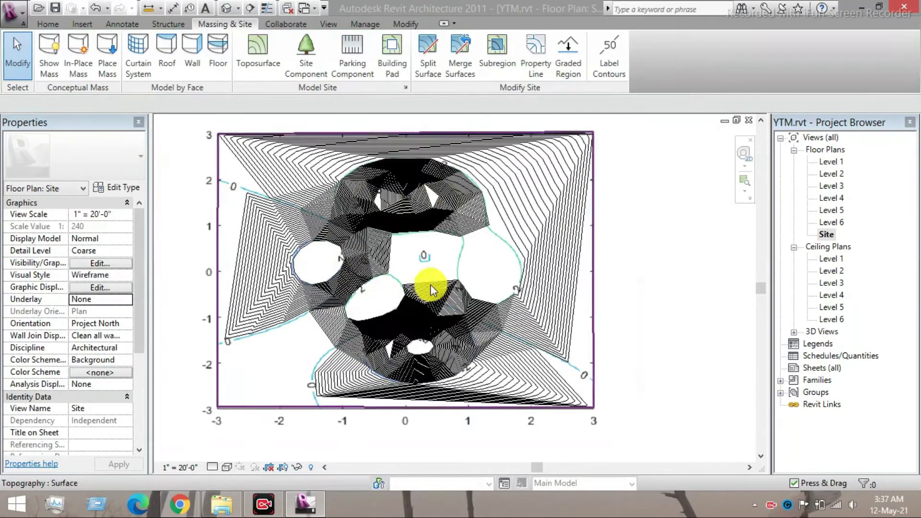
click(226, 9)
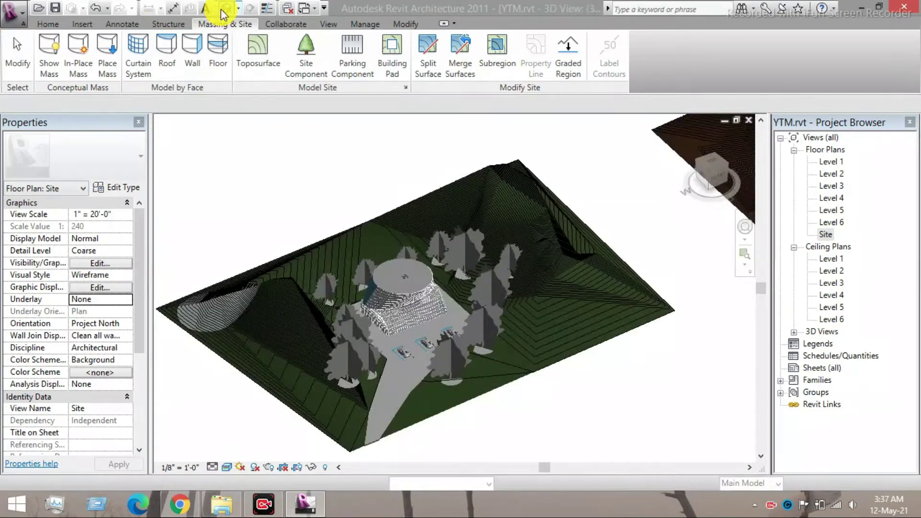
scroll(486, 201, up, 2)
middle_drag(486, 200, 281, 305)
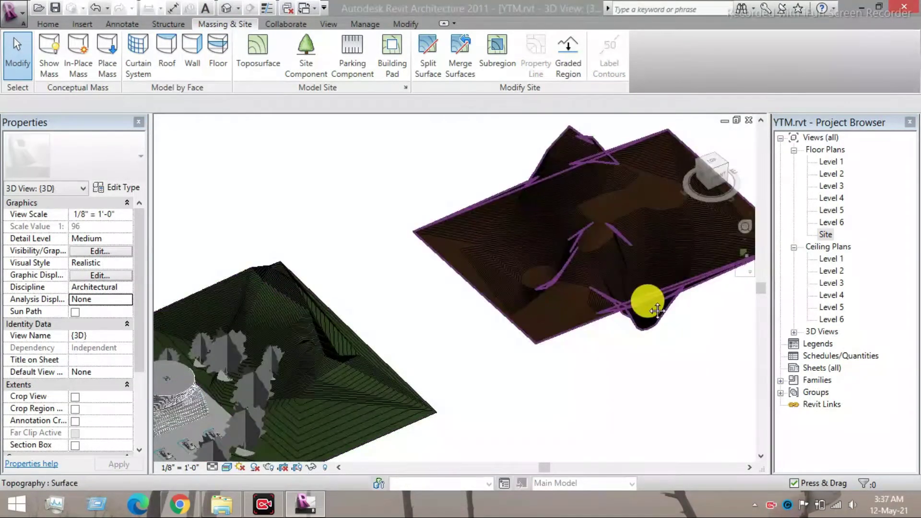
middle_drag(643, 303, 561, 329)
Step: Open the new toposurface's material setting and duplicate the Acoustic Ceiling Tile 24" x 24" 5 material with the suggested name
click(612, 304)
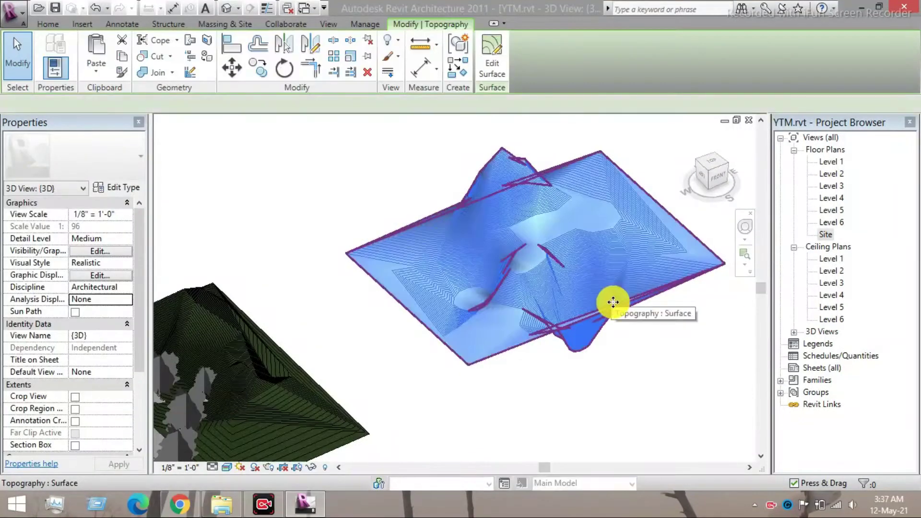
click(137, 215)
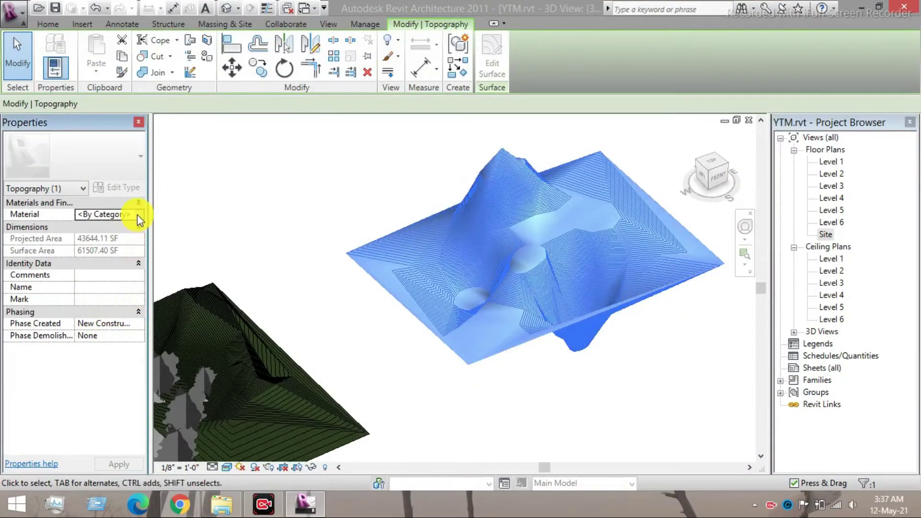
click(139, 214)
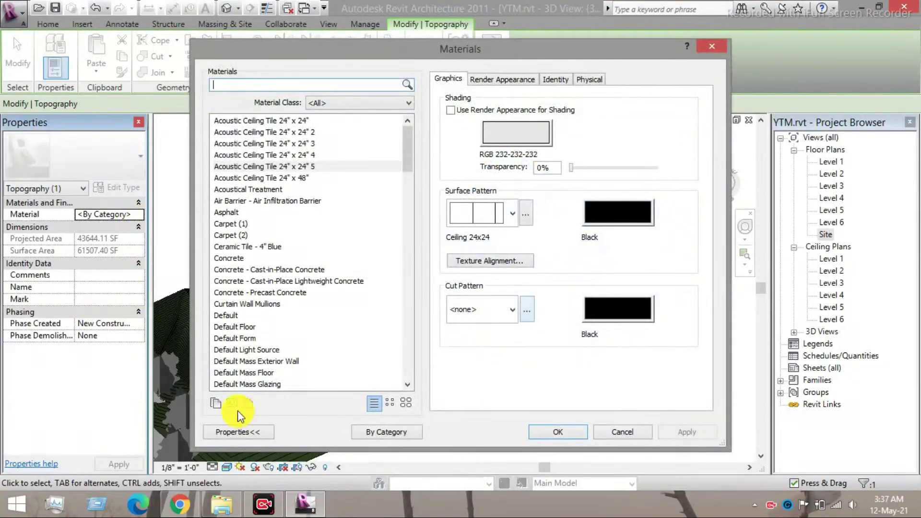
click(216, 403)
click(497, 270)
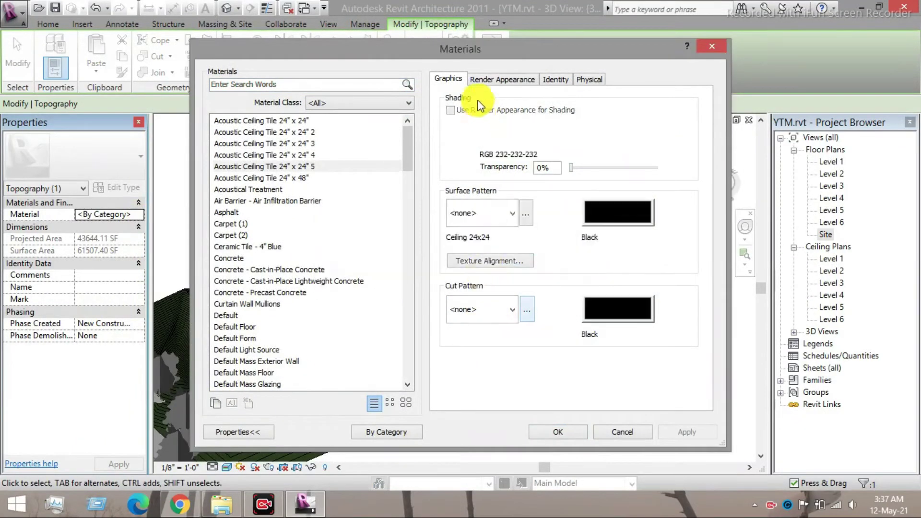
Step: Replace the duplicated material's render appearance with Grass - Short from the Sitework library and assign it to the toposurface
click(487, 81)
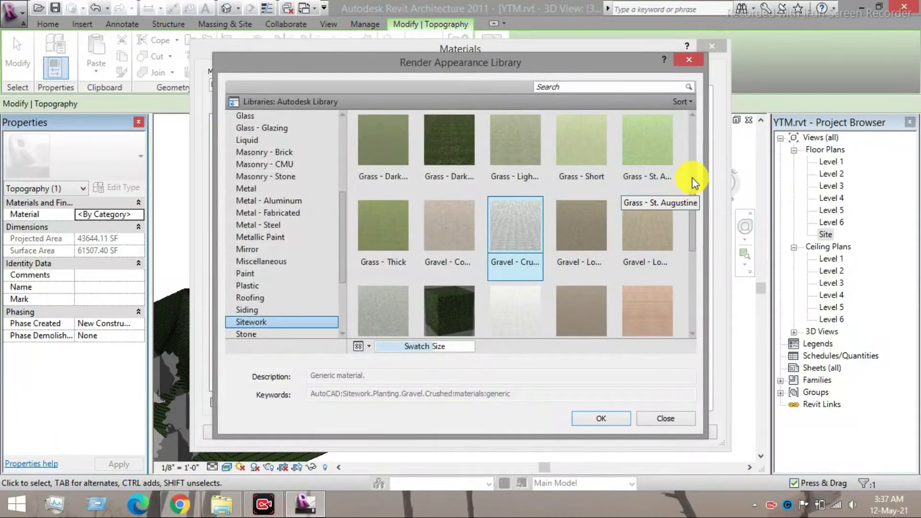
scroll(692, 182, up, 5)
drag(691, 194, 690, 216)
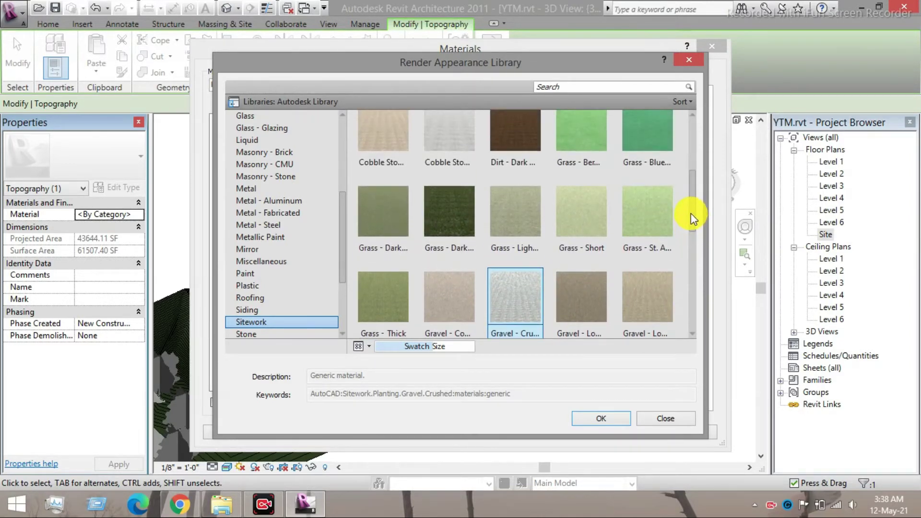
click(584, 231)
click(601, 418)
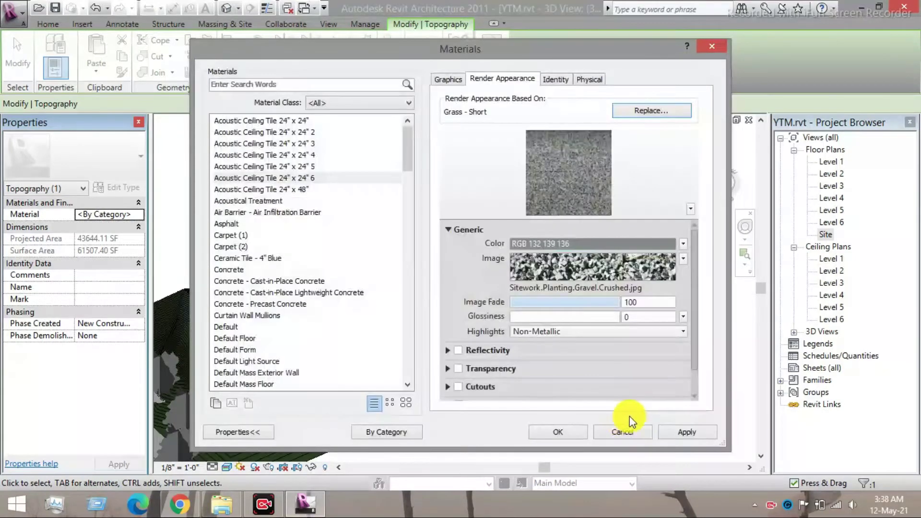
click(570, 431)
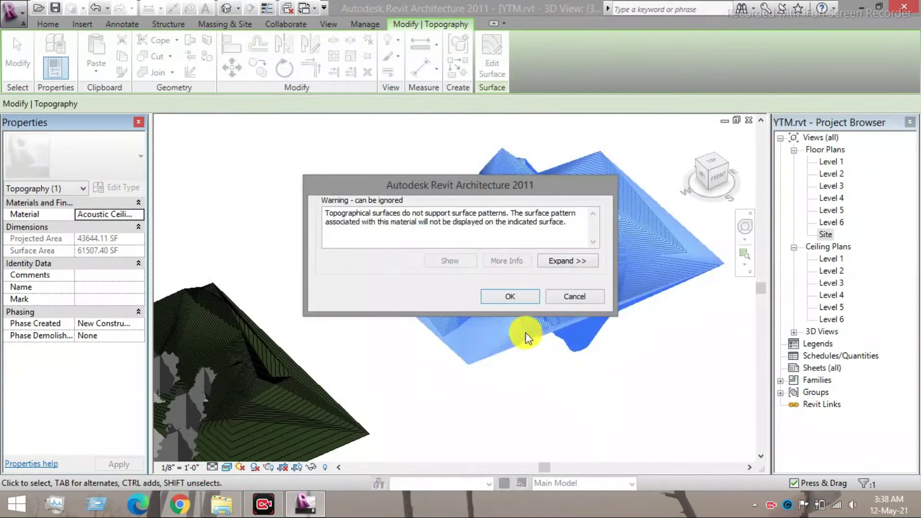
click(511, 296)
click(542, 355)
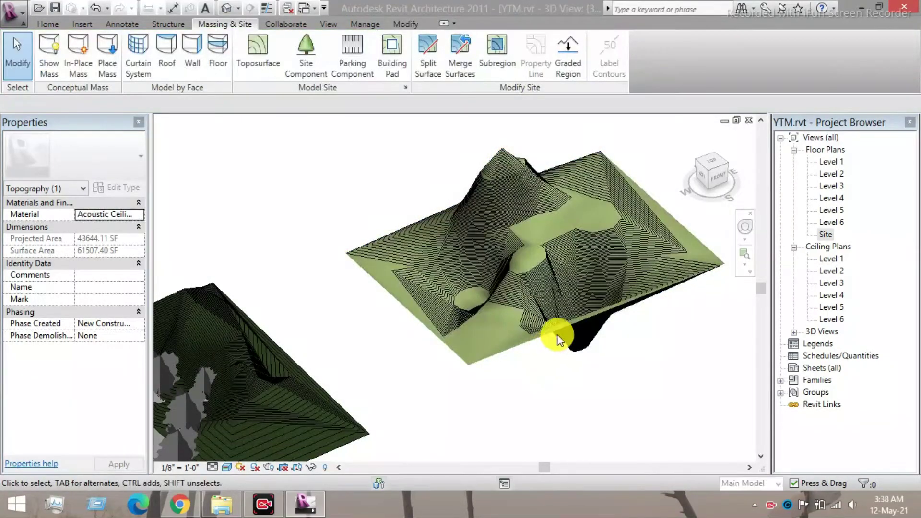
Step: Examine the grass-covered terrain's peaks, depressions and contour lines in 3D, close up, from above and from an oblique angle
scroll(548, 229, up, 8)
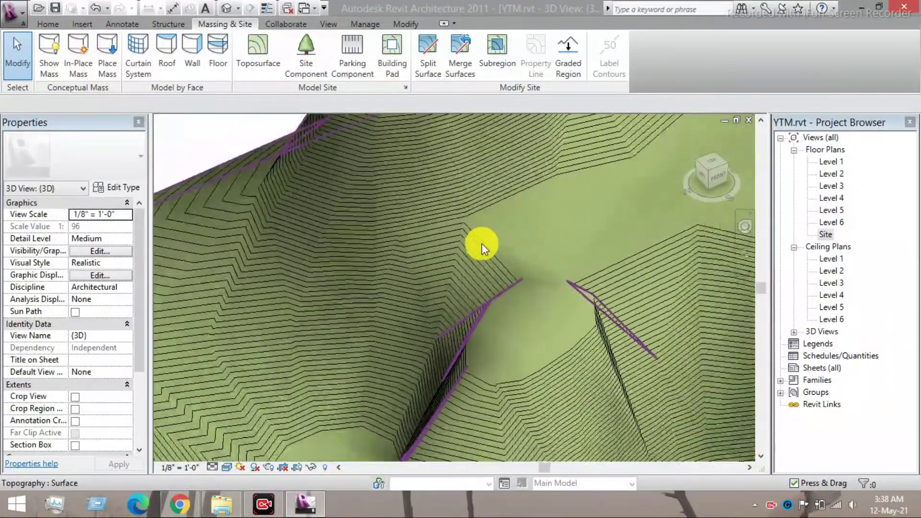
scroll(482, 243, down, 8)
shift+middle_drag(482, 243, 568, 343)
scroll(548, 249, up, 4)
scroll(539, 266, down, 5)
scroll(539, 267, up, 2)
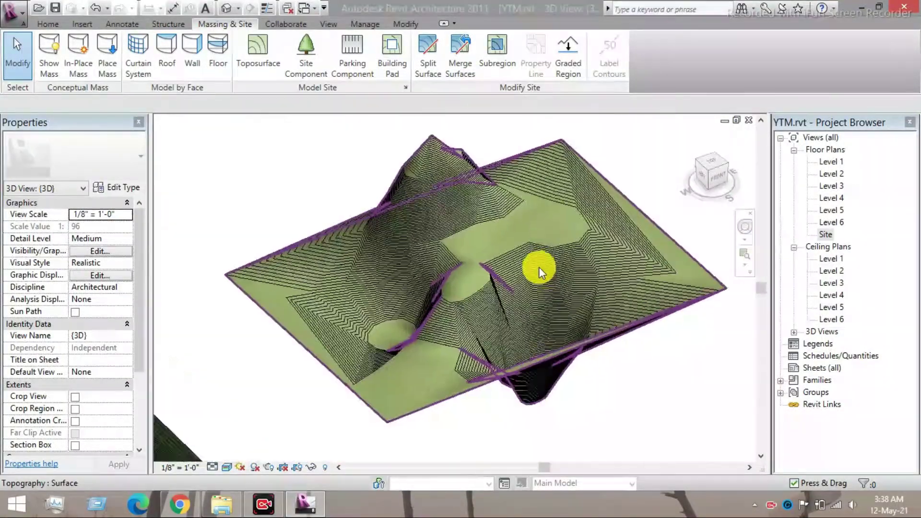
click(661, 351)
shift+middle_drag(711, 369, 570, 449)
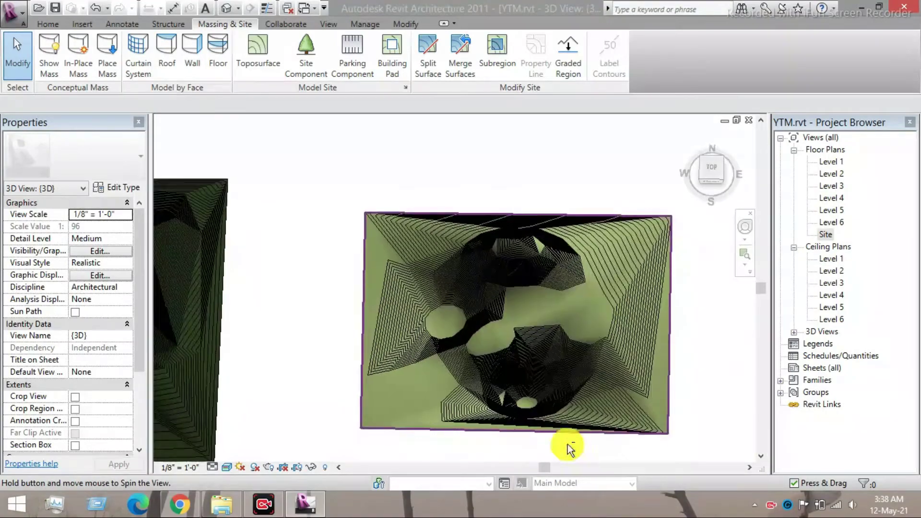
shift+middle_drag(446, 323, 545, 301)
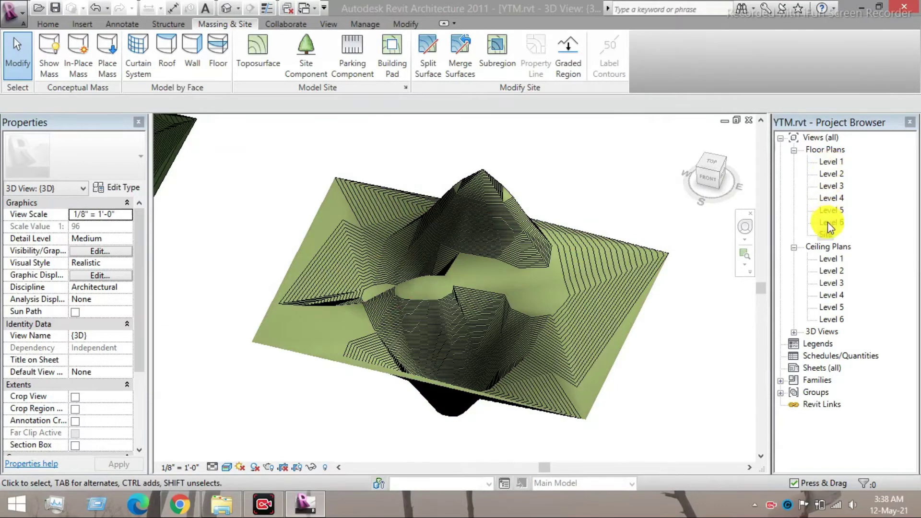
Step: Open the Site floor plan and compare the toposurface's contour lines with the imported contour plot
double_click(830, 234)
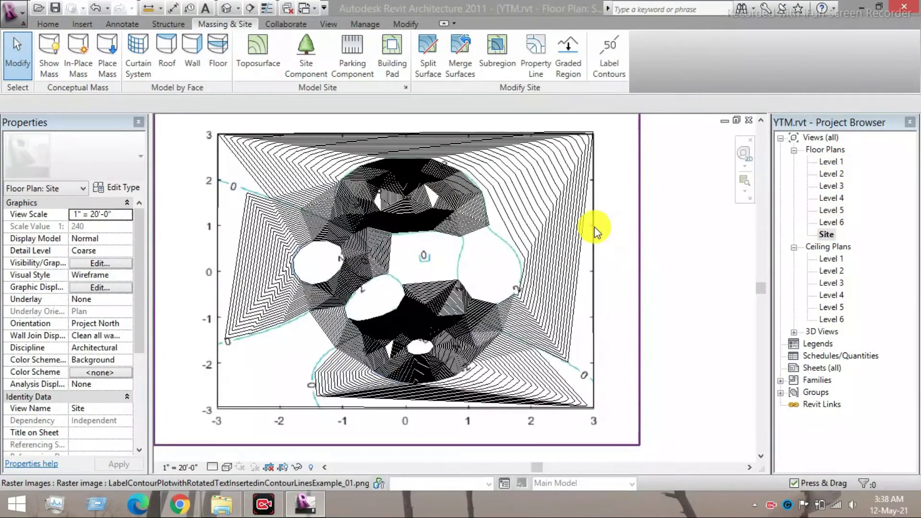
scroll(464, 207, down, 4)
scroll(432, 222, up, 5)
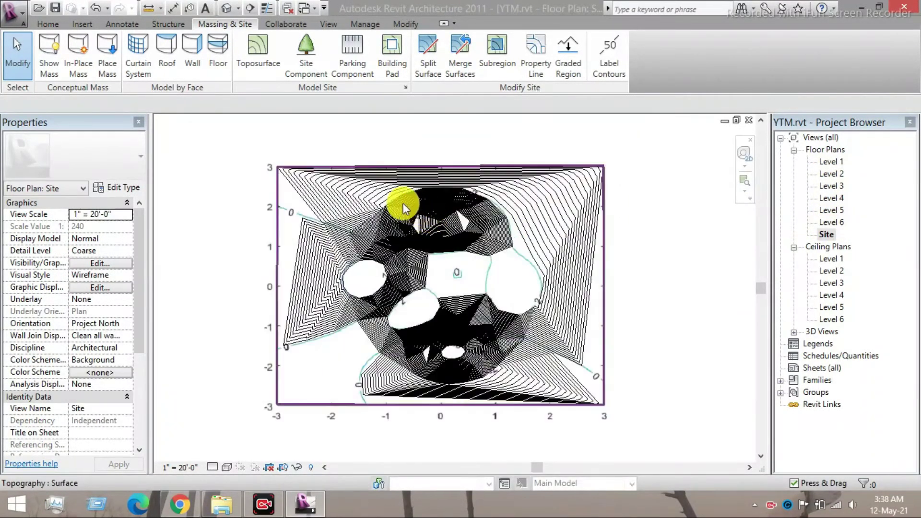
scroll(438, 226, up, 2)
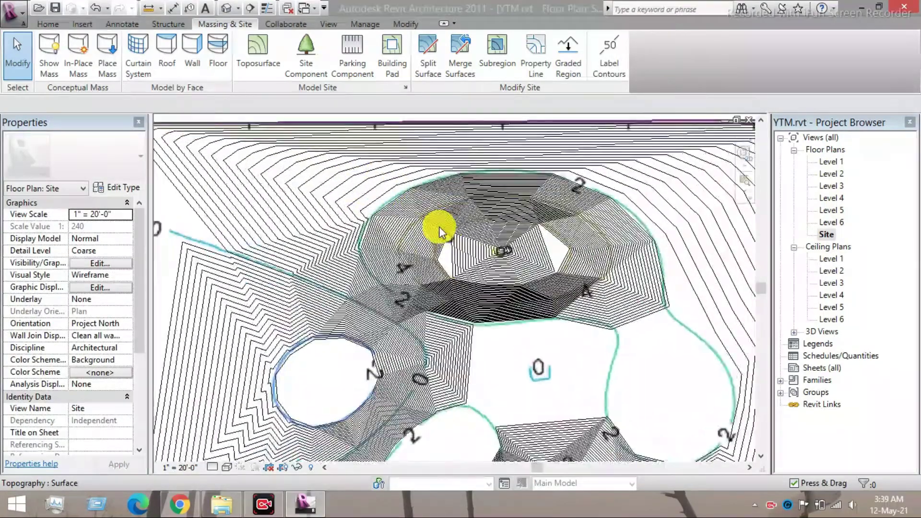
scroll(437, 224, down, 7)
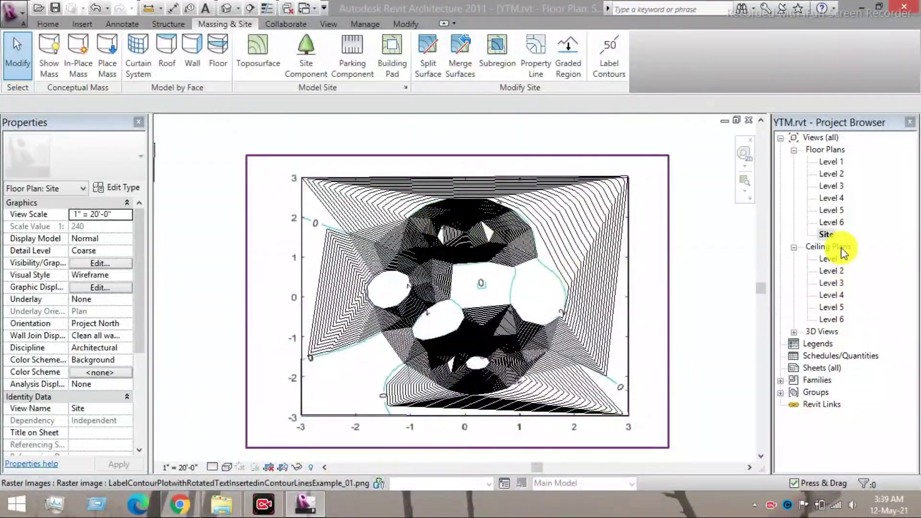
scroll(551, 259, up, 3)
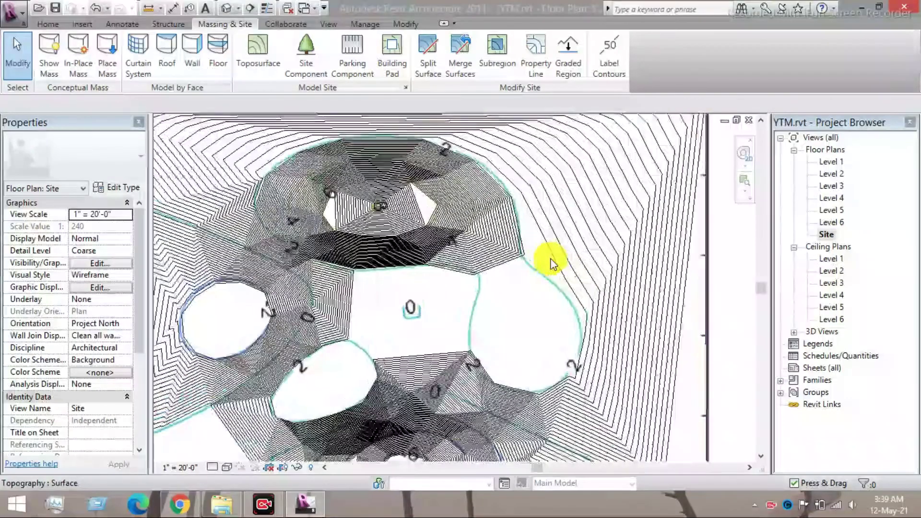
right_click(562, 281)
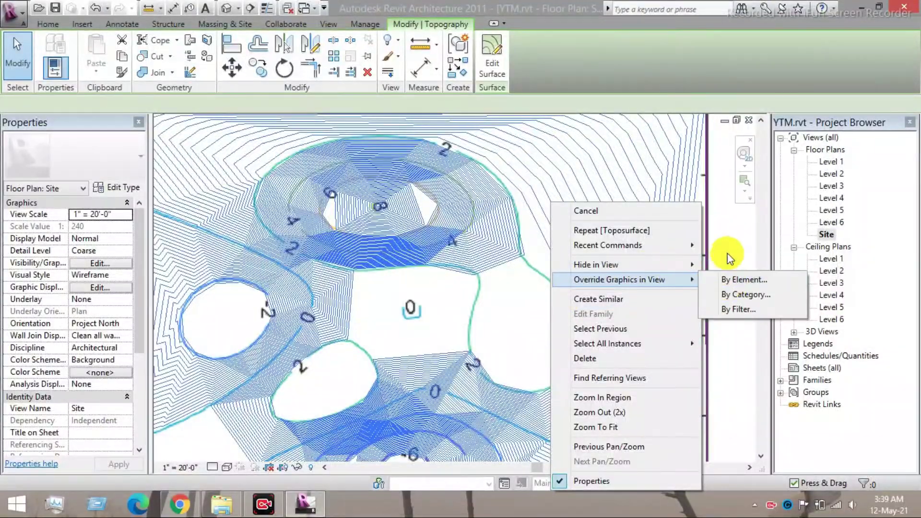
Step: Return to the 3D view and inspect the overall shape of the finished terrain
click(740, 230)
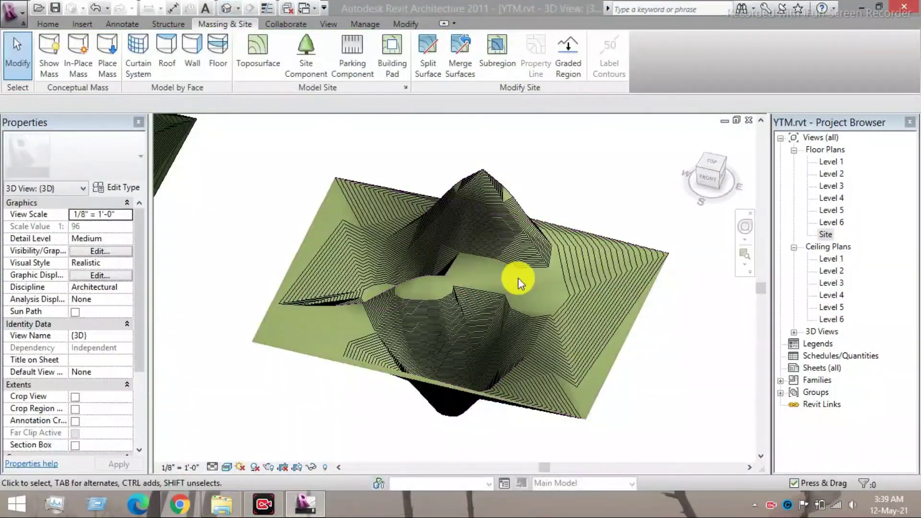
scroll(519, 278, down, 2)
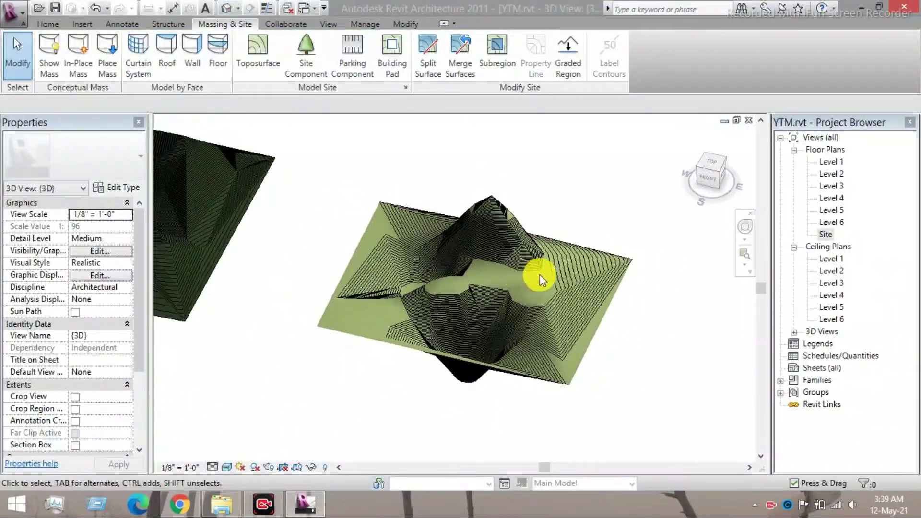
shift+middle_drag(553, 268, 609, 214)
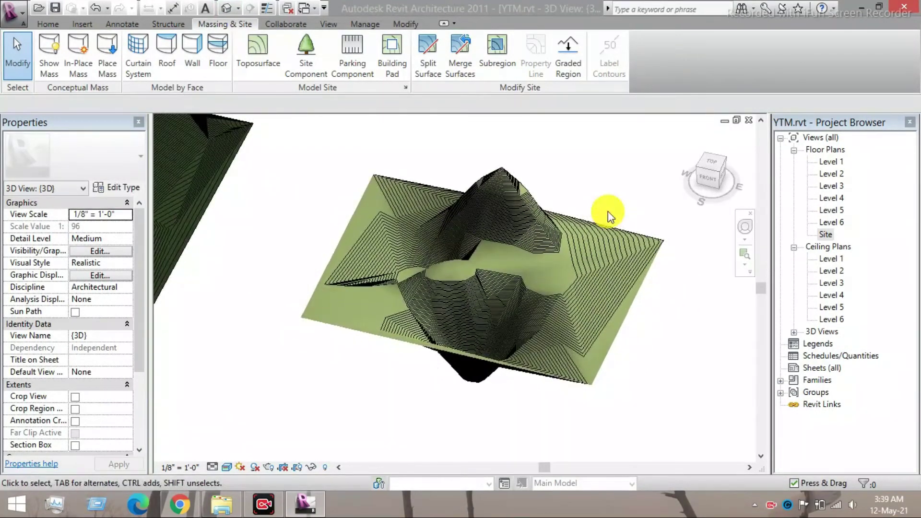